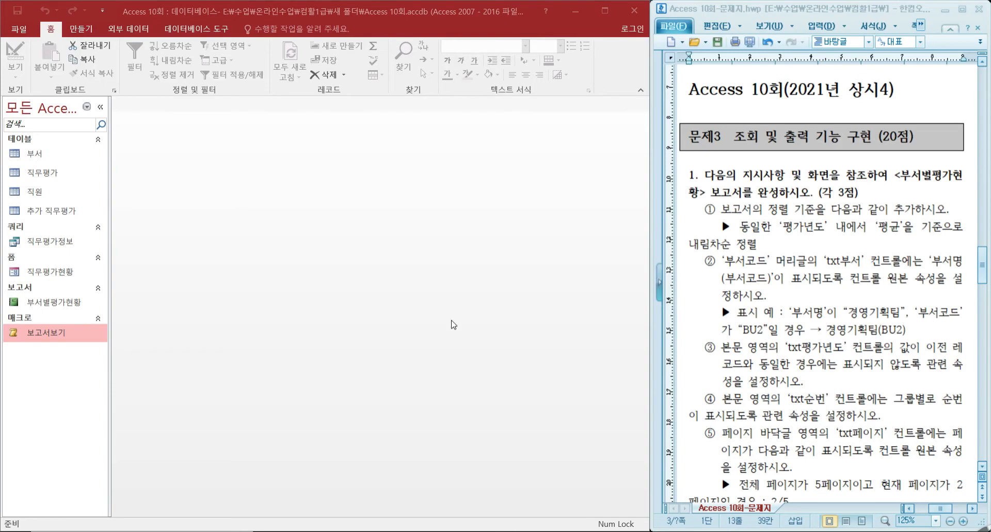
# Open the 부서별평가현황 report in Design view and collapse the navigation pane.
pyautogui.click(52, 305)
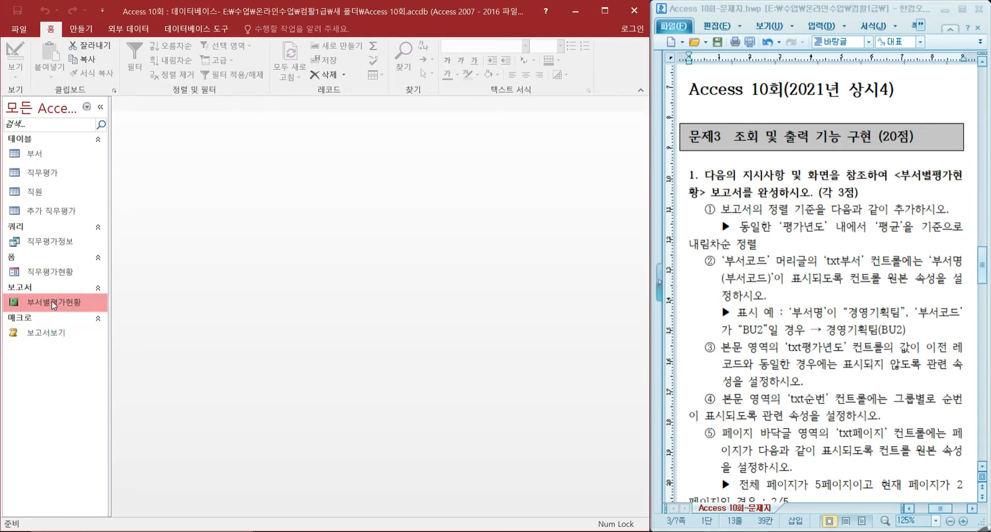
pyautogui.rightClick(52, 304)
pyautogui.click(127, 343)
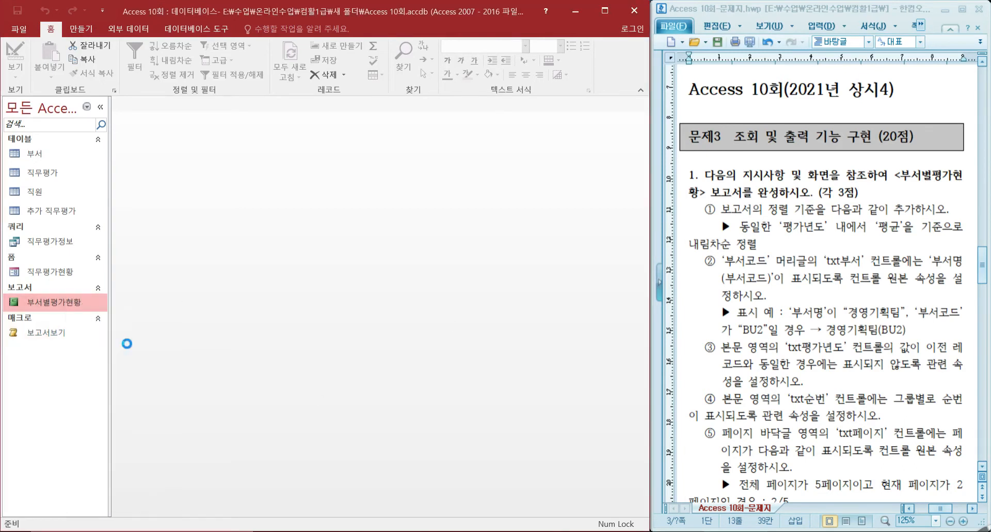
pyautogui.click(102, 106)
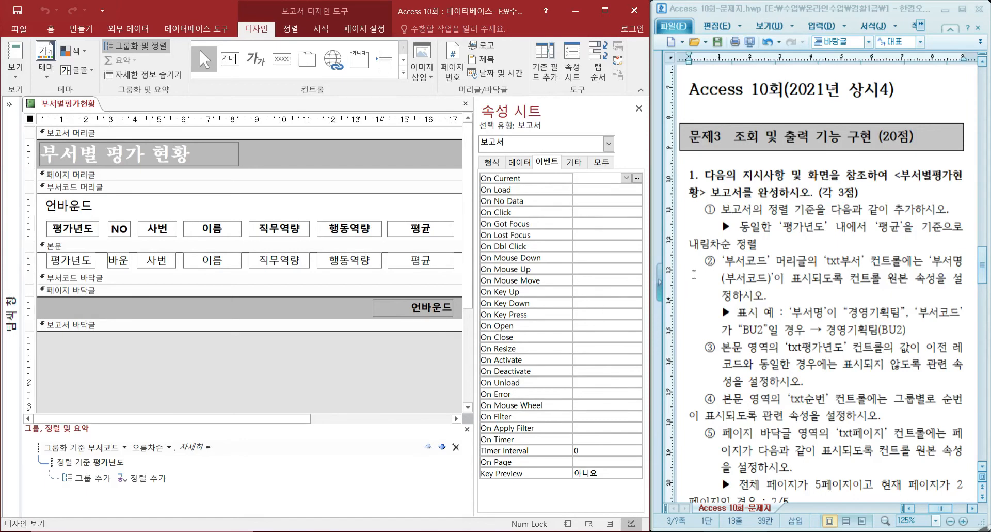
# Add a sort level on 평균 in descending order (내림차순) beneath the existing 평가년도 sort.
pyautogui.moveTo(768, 209); pyautogui.dragTo(815, 209)
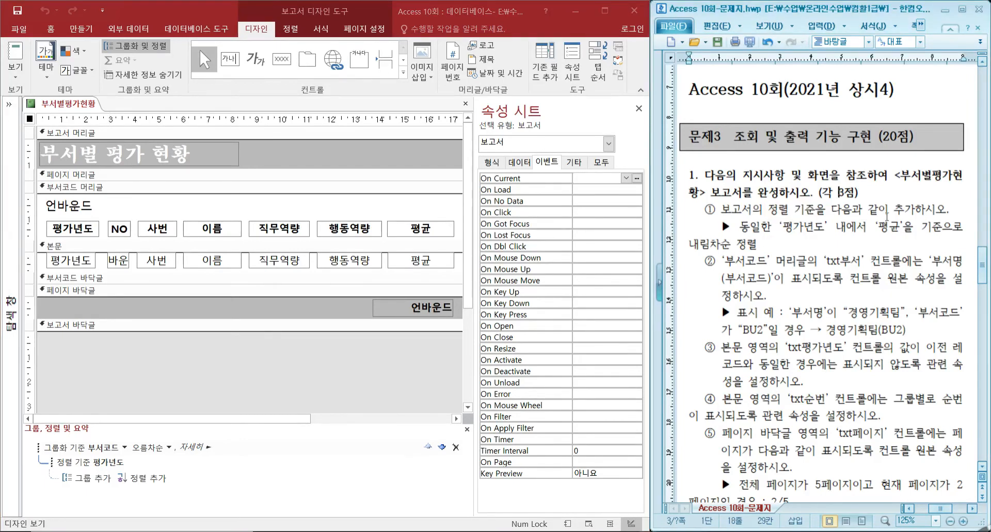
pyautogui.click(915, 209)
pyautogui.click(161, 480)
pyautogui.click(172, 455)
pyautogui.click(170, 476)
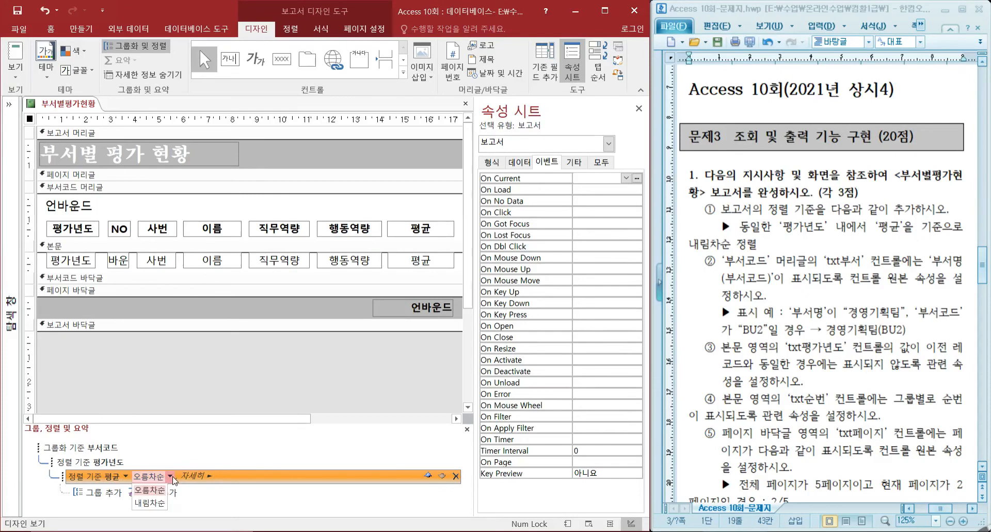
pyautogui.click(150, 502)
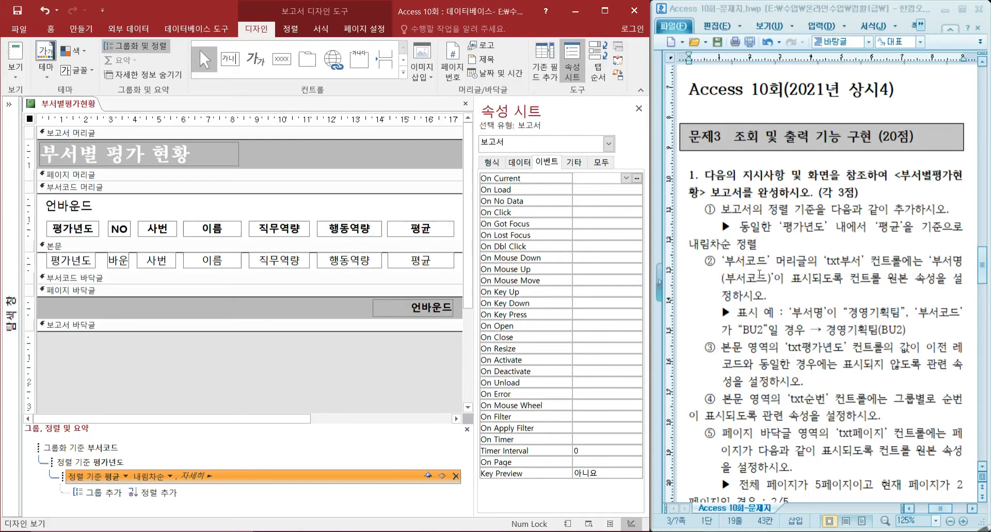
# Set the txt부서 text box in the 부서코드 header to the expression =부서명 & "(" & 부서코드 & ")".
pyautogui.click(166, 187)
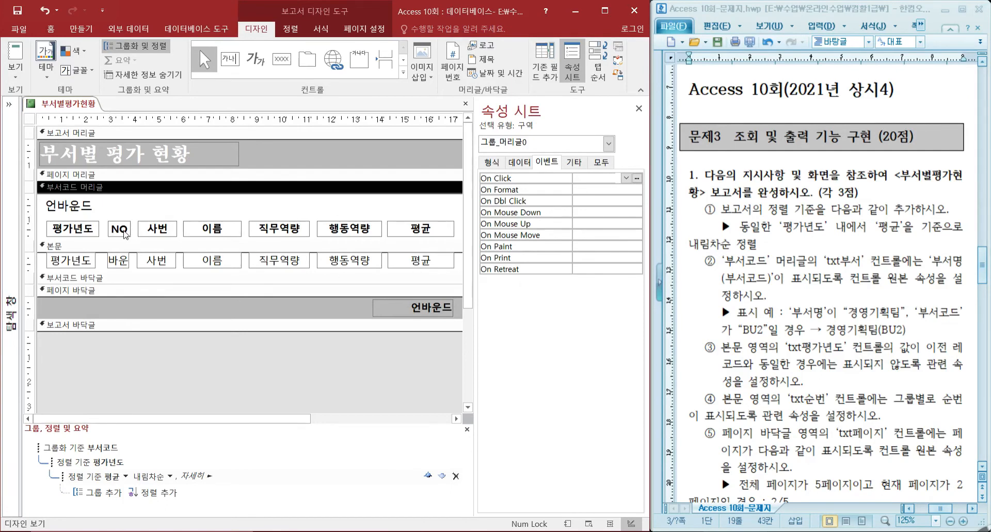
pyautogui.click(125, 232)
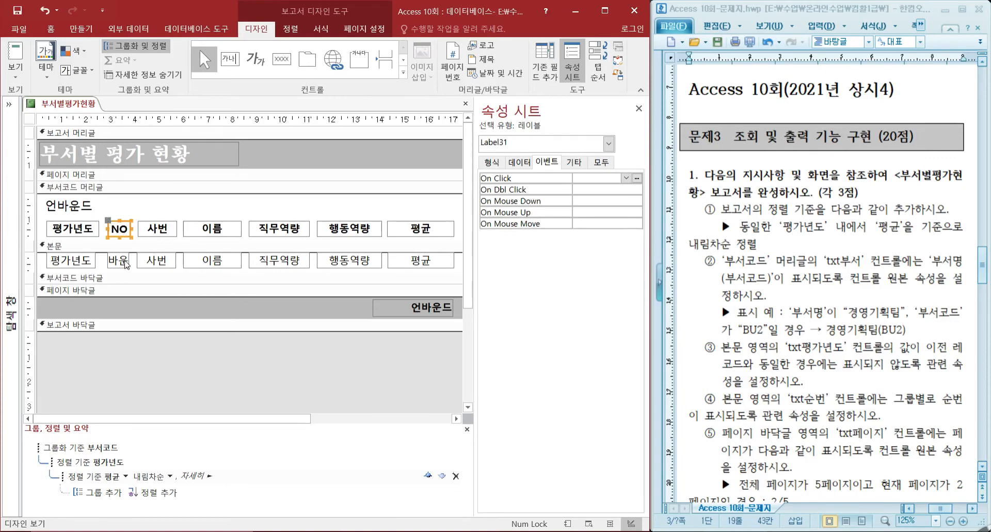
pyautogui.click(86, 208)
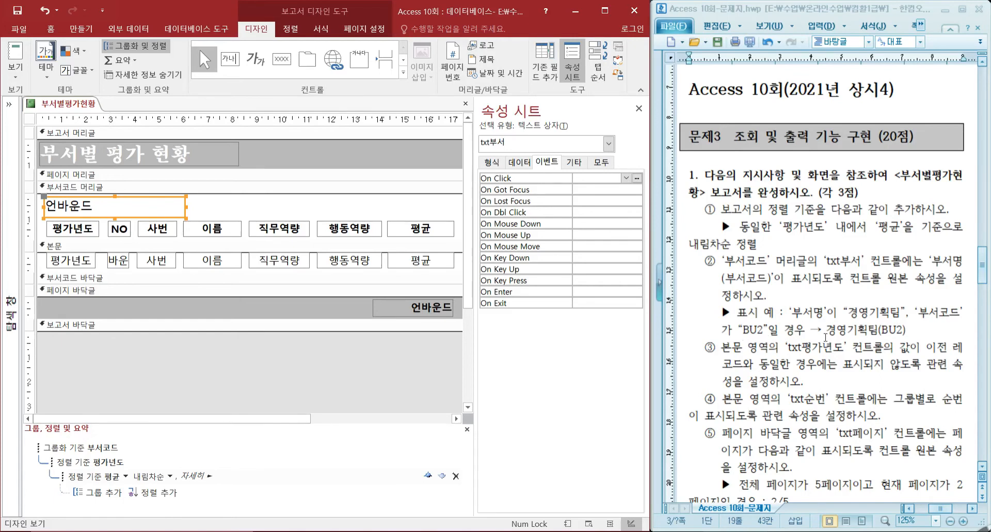
pyautogui.moveTo(825, 330); pyautogui.dragTo(914, 333)
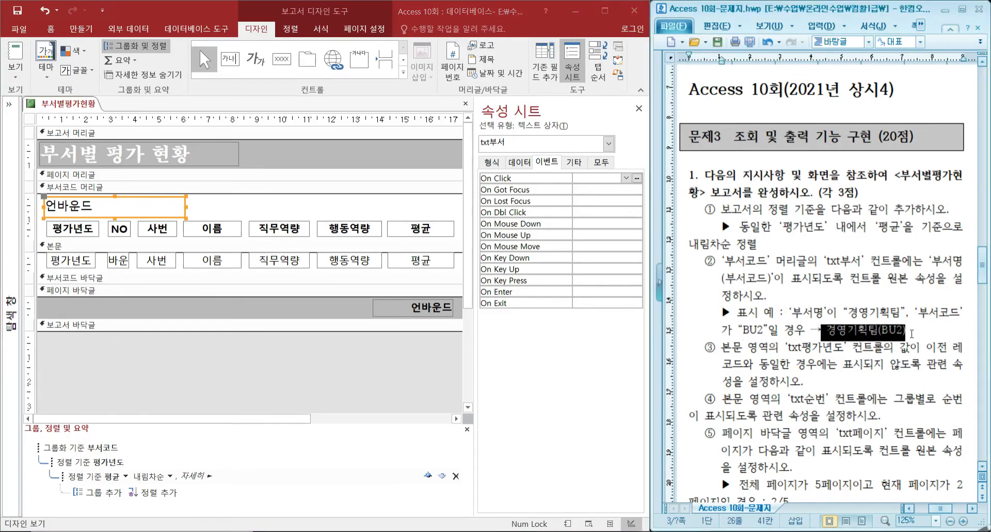
pyautogui.hotkey('ctrl', 'c')
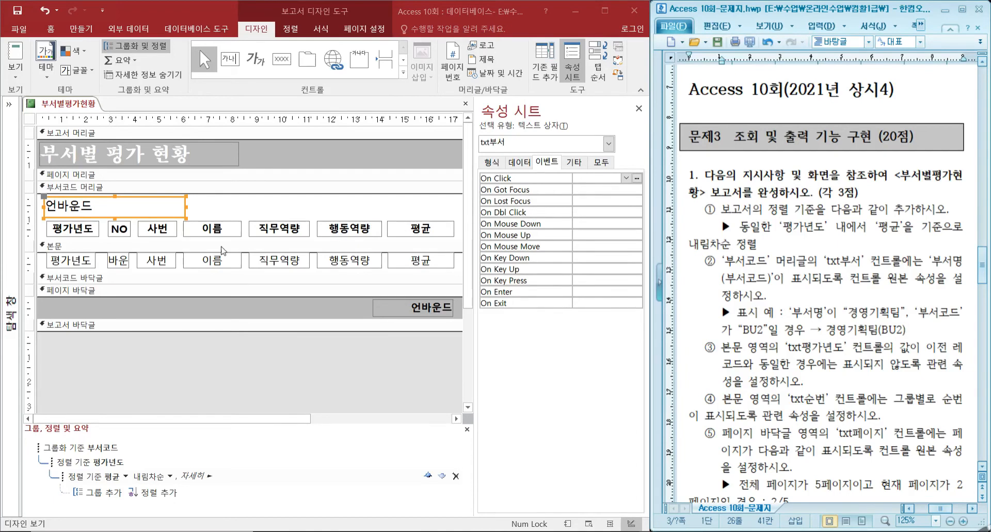
pyautogui.click(93, 210)
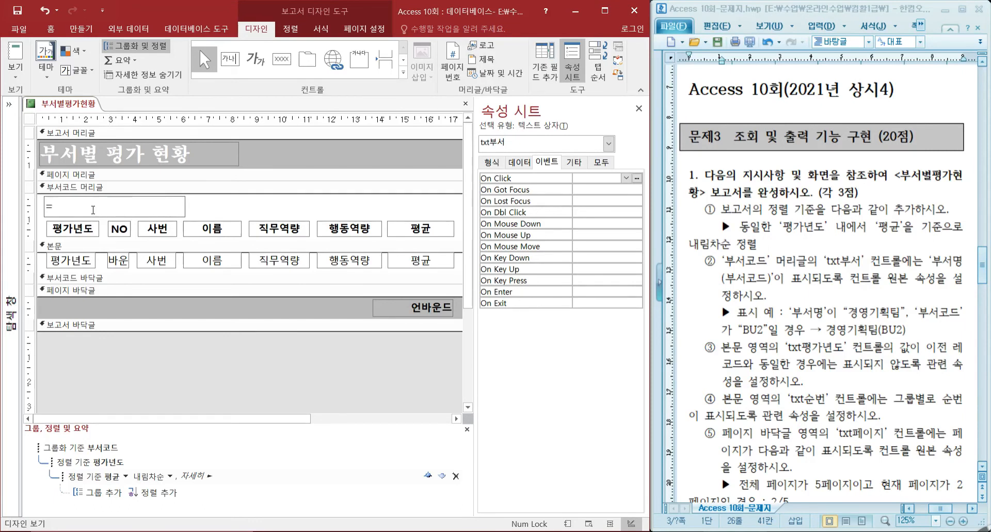
pyautogui.write('=부서명 &')
pyautogui.moveTo(86, 208); pyautogui.dragTo(96, 207)
pyautogui.click(101, 207)
pyautogui.write('"("')
pyautogui.write(' &')
pyautogui.write(' 부서코')
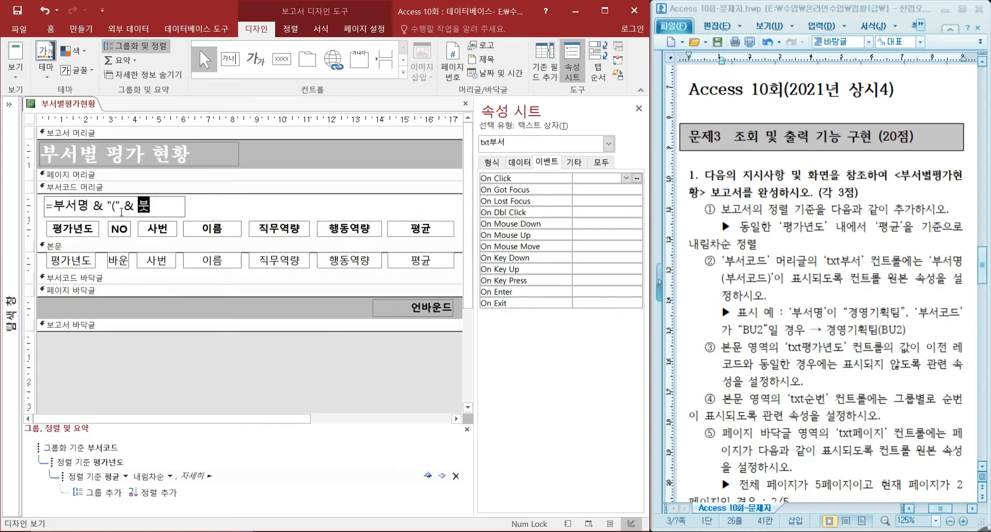
pyautogui.write('드 ')
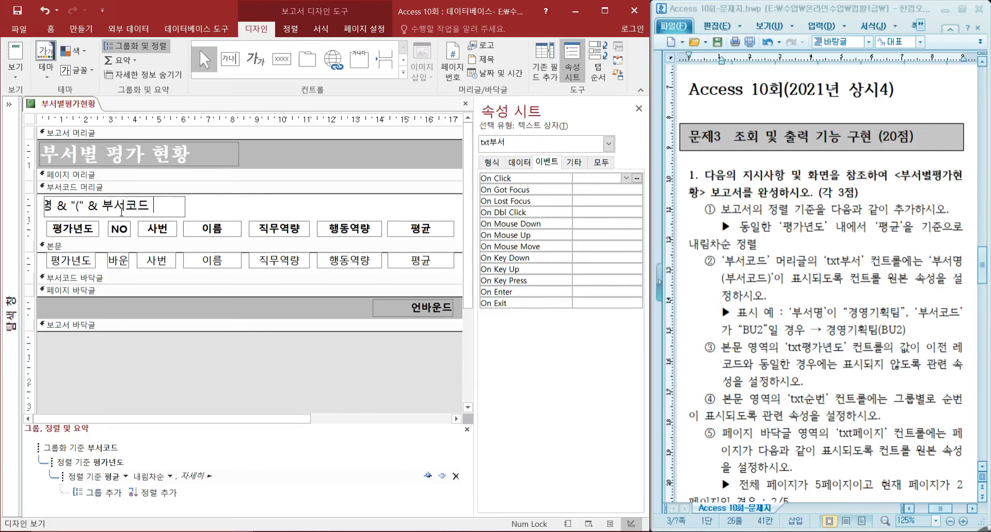
pyautogui.write('& ")')
pyautogui.press('Return')
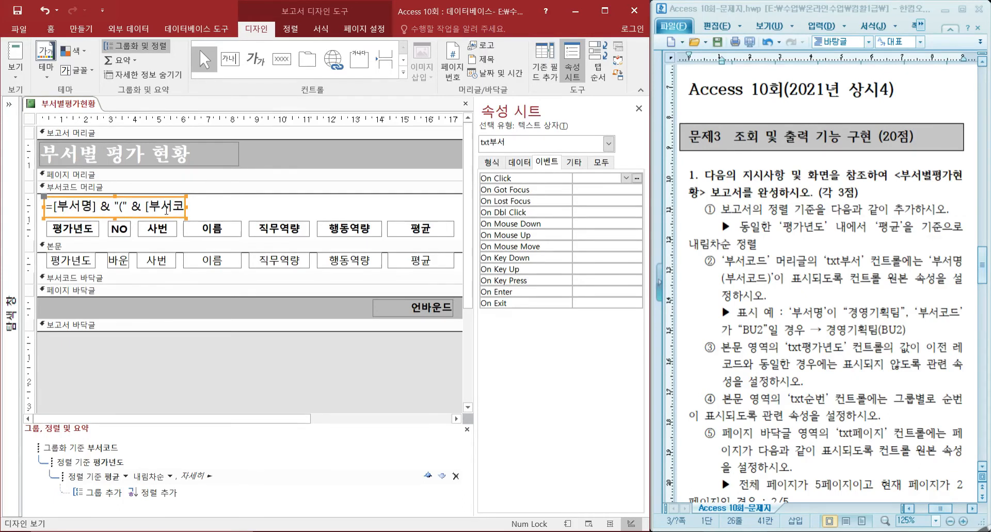
# Check the department heading and record sorting in Print Preview, and return to Design view.
pyautogui.click(17, 79)
pyautogui.click(44, 128)
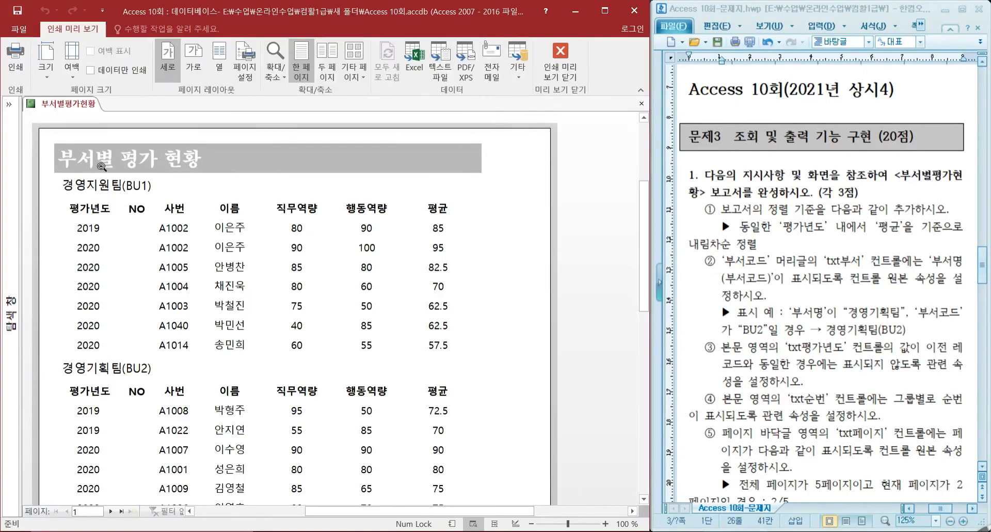
pyautogui.click(567, 64)
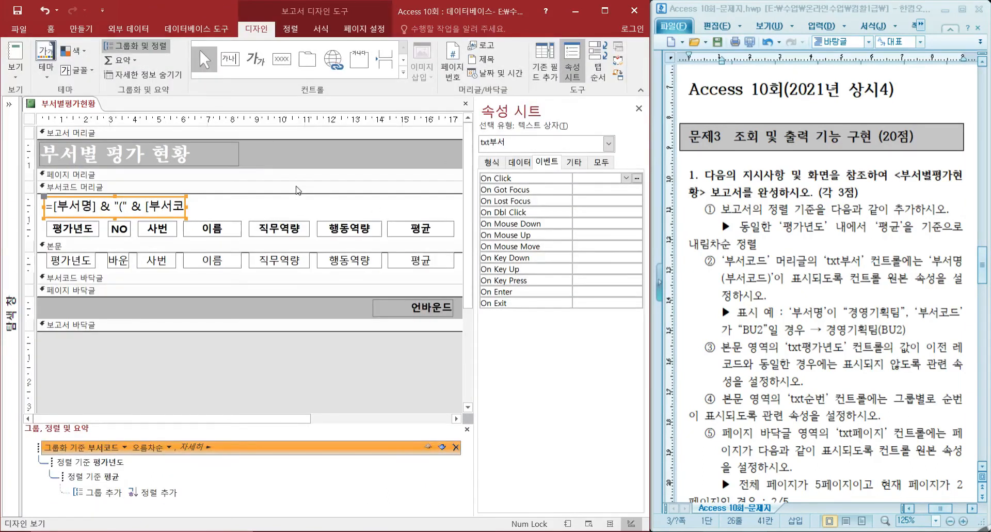
# Select the txt평가년도 text box in the detail section and examine its repeated years in Print Preview, returning to Design view.
pyautogui.scroll(-2, 780, 326)
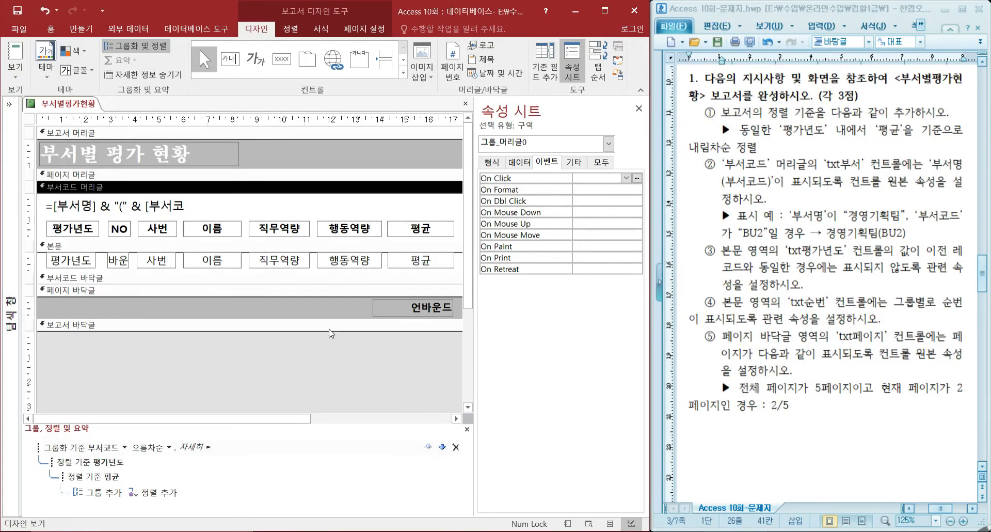
pyautogui.click(87, 261)
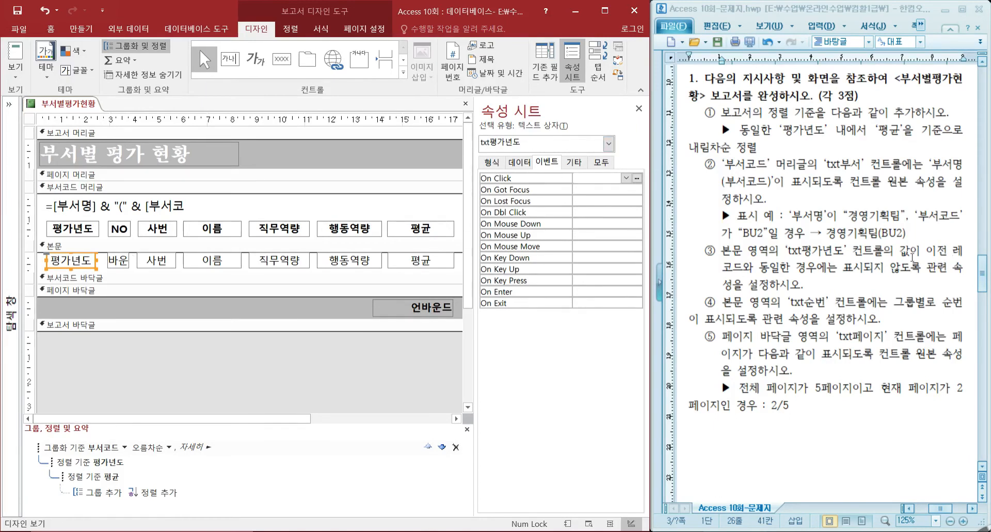
pyautogui.click(30, 69)
pyautogui.click(52, 125)
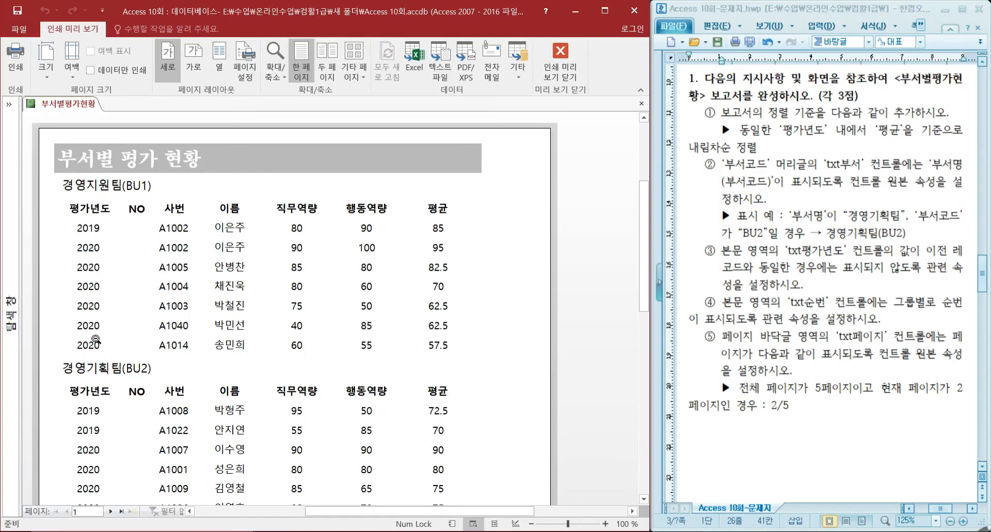
pyautogui.click(561, 57)
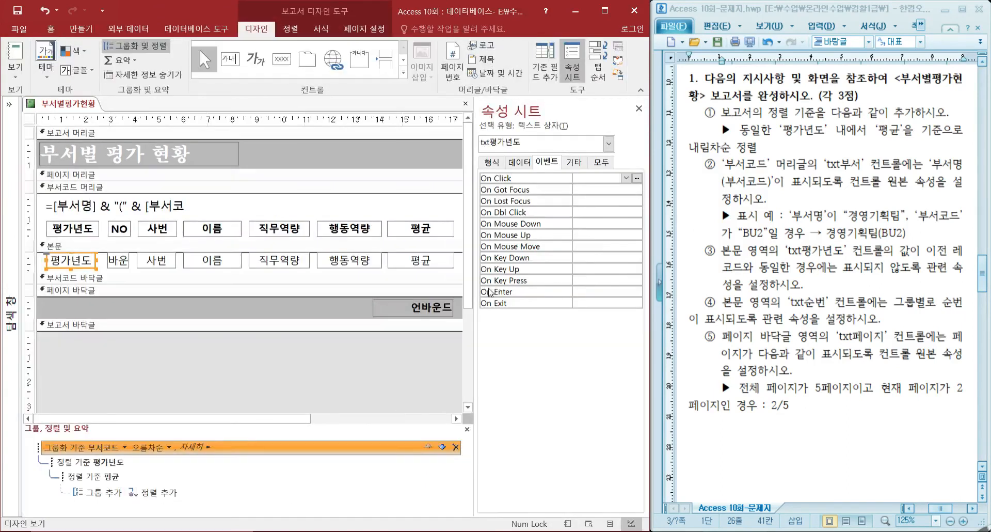
# Set the Hide Duplicates property (중복 내용 숨기기) of txt평가년도 to 예.
pyautogui.click(493, 162)
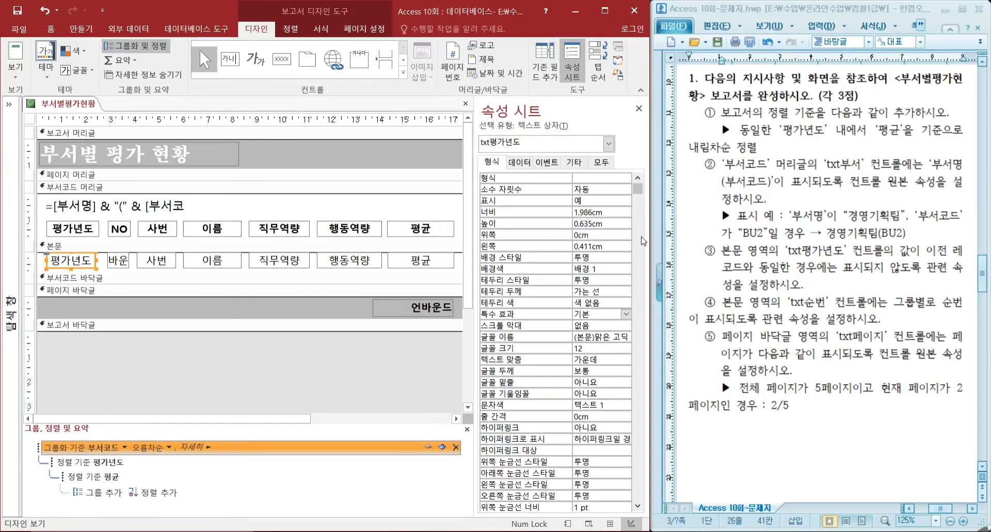
pyautogui.moveTo(638, 190); pyautogui.dragTo(651, 512)
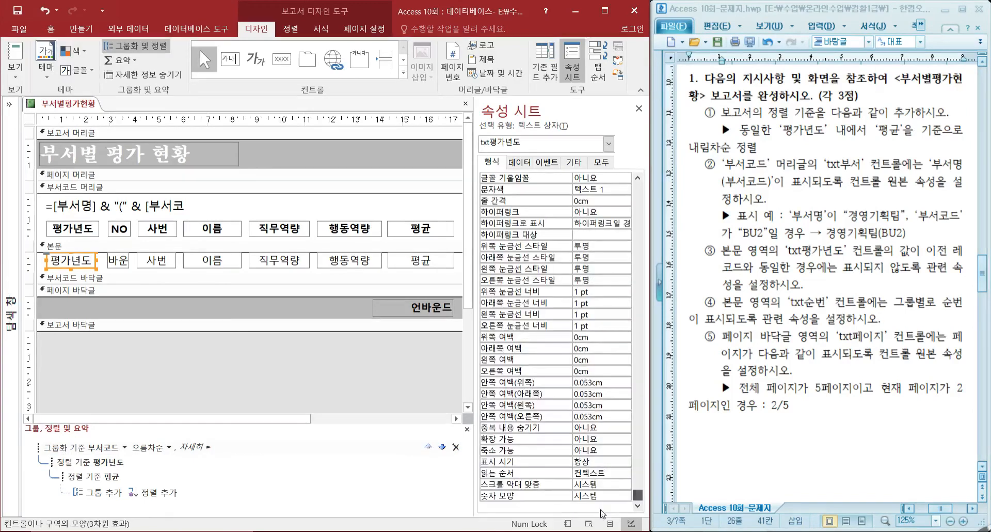
pyautogui.click(594, 428)
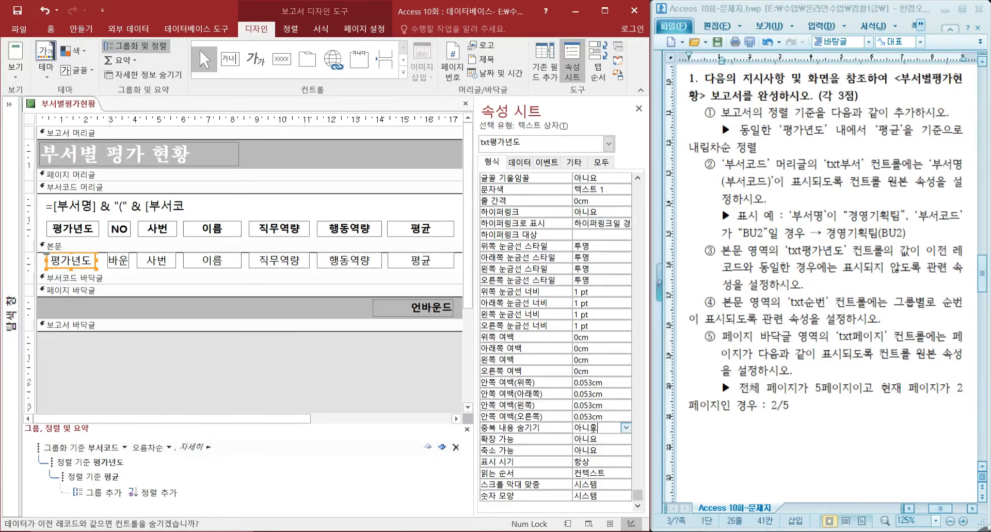
pyautogui.doubleClick(598, 427)
# Check how the 평가년도 column prints in Print Preview, and return to Design view.
pyautogui.click(8, 76)
pyautogui.click(41, 127)
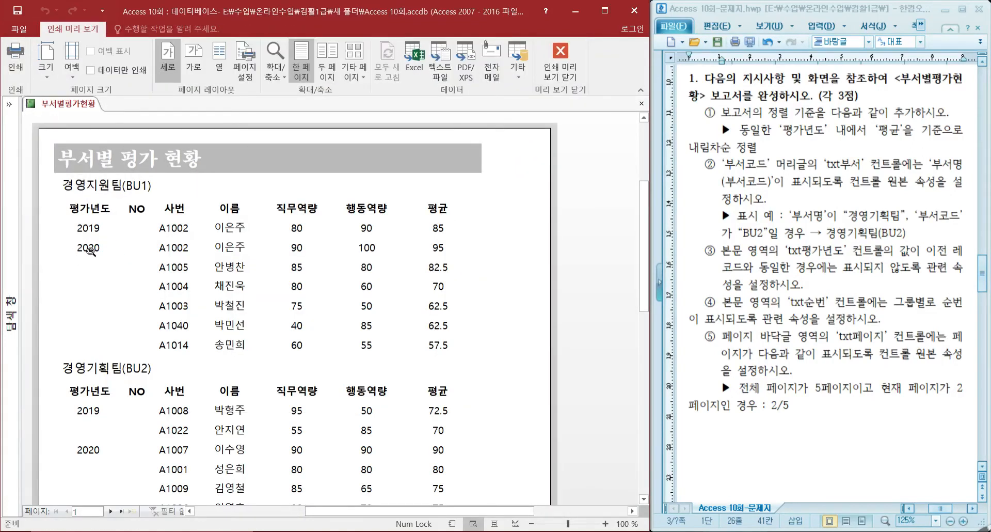
pyautogui.click(561, 59)
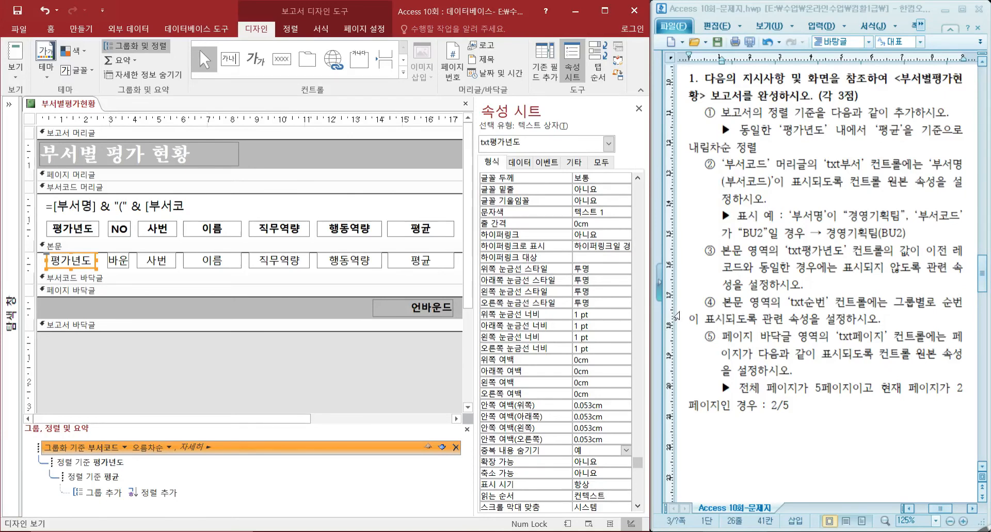
# Set the detail section's txt순번 text box to control source =1 with its running sum (누적 합계) set to 그룹.
pyautogui.click(126, 266)
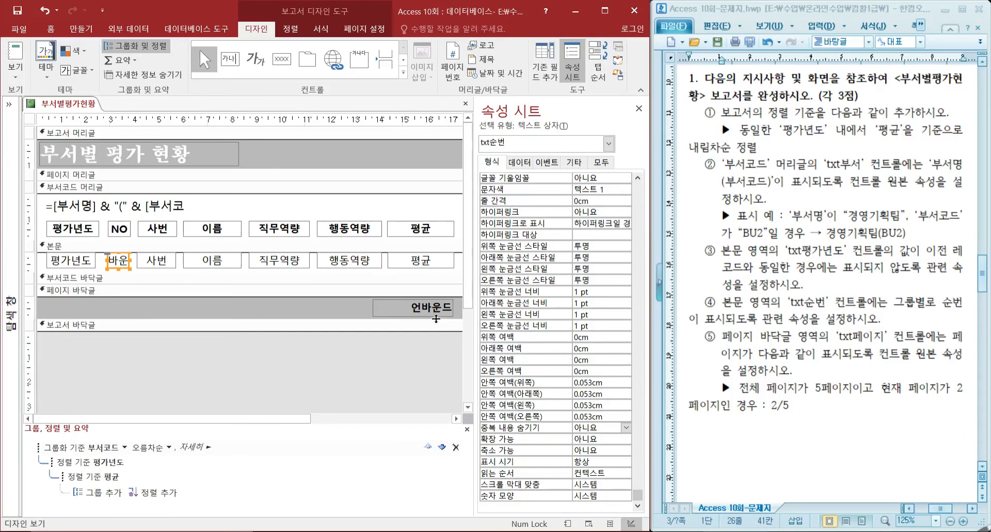
pyautogui.click(520, 162)
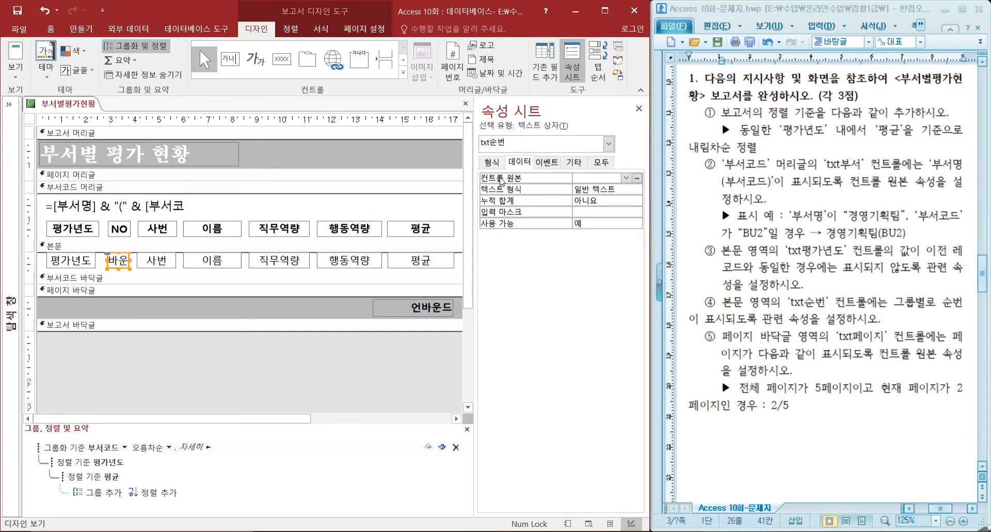
pyautogui.click(584, 178)
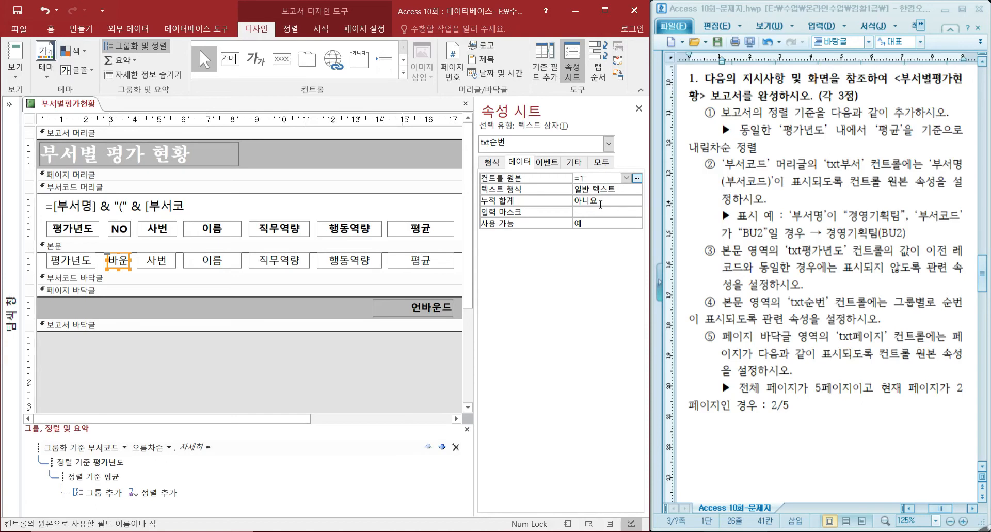
pyautogui.click(601, 201)
pyautogui.click(638, 201)
pyautogui.click(583, 222)
# Check the NO column's numbering within each department in Print Preview, and return to Design view.
pyautogui.click(13, 79)
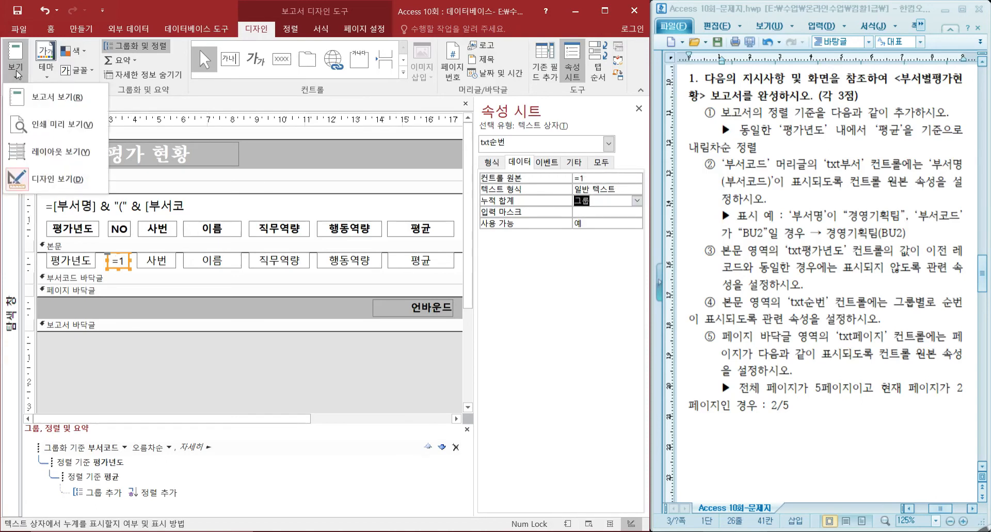
pyautogui.click(52, 123)
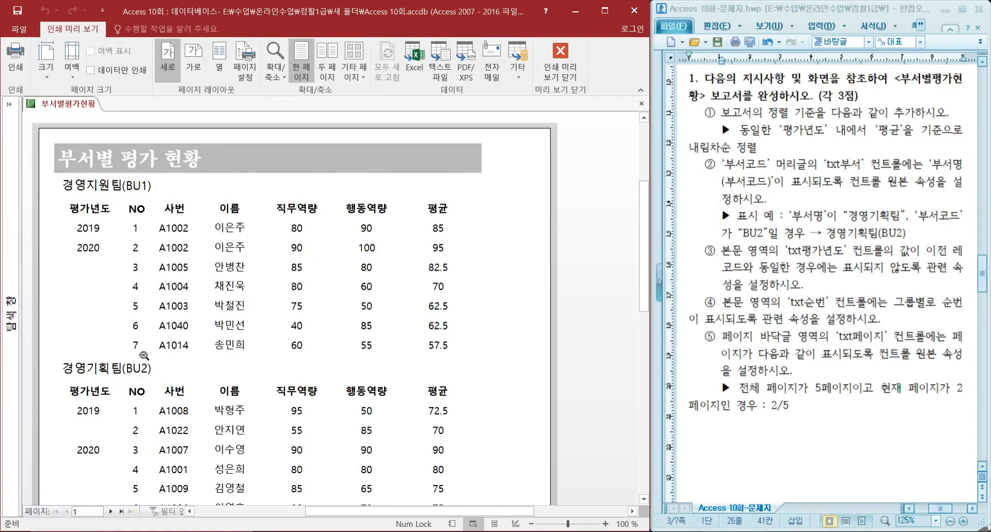
pyautogui.scroll(-1, 146, 351)
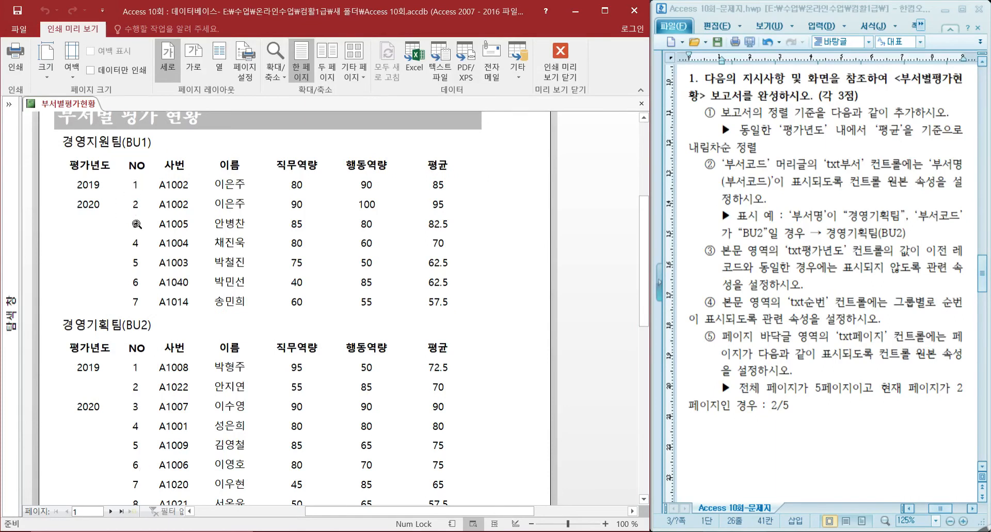
pyautogui.click(568, 65)
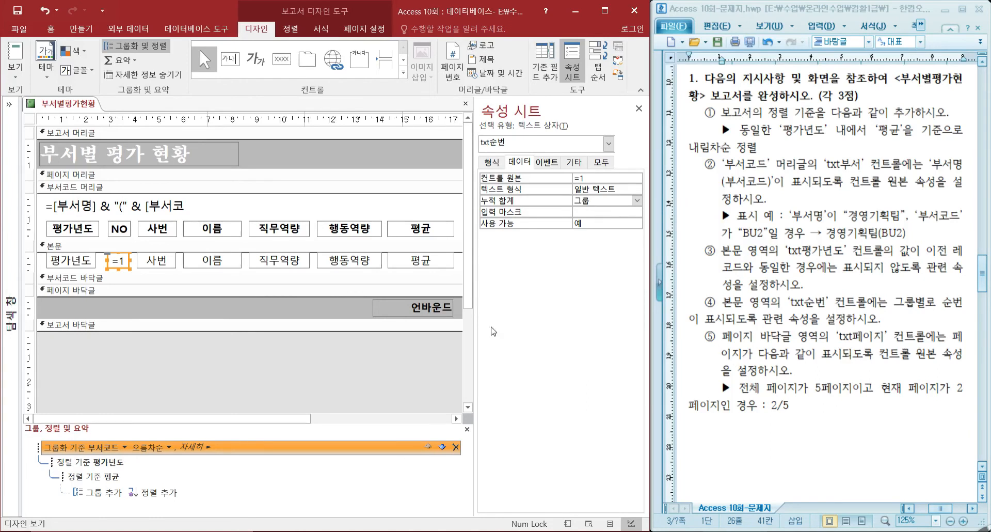
# For the page footer's txt페이지 text box, switch to Notepad and replace the old lookup formula with =page & "/" & pages.
pyautogui.click(424, 309)
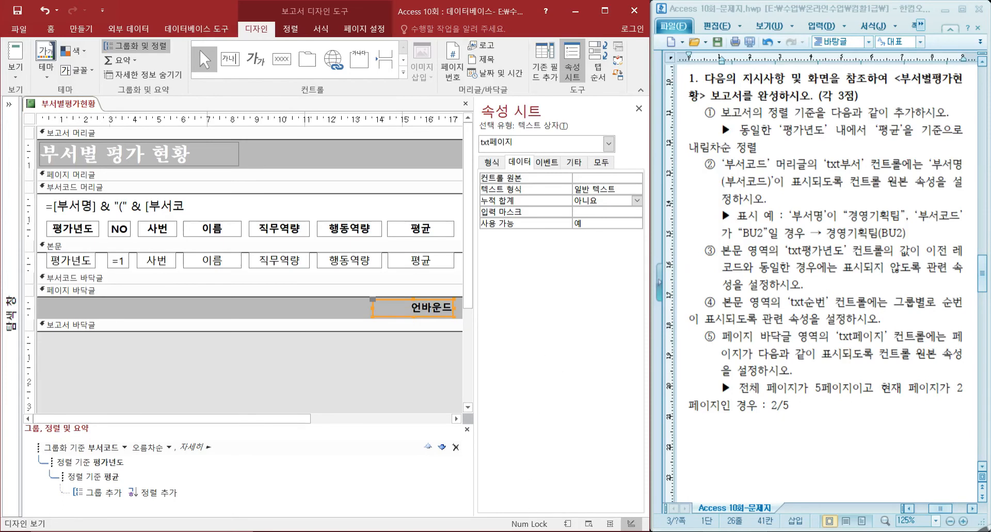
pyautogui.click(517, 530)
pyautogui.moveTo(511, 332); pyautogui.dragTo(78, 338)
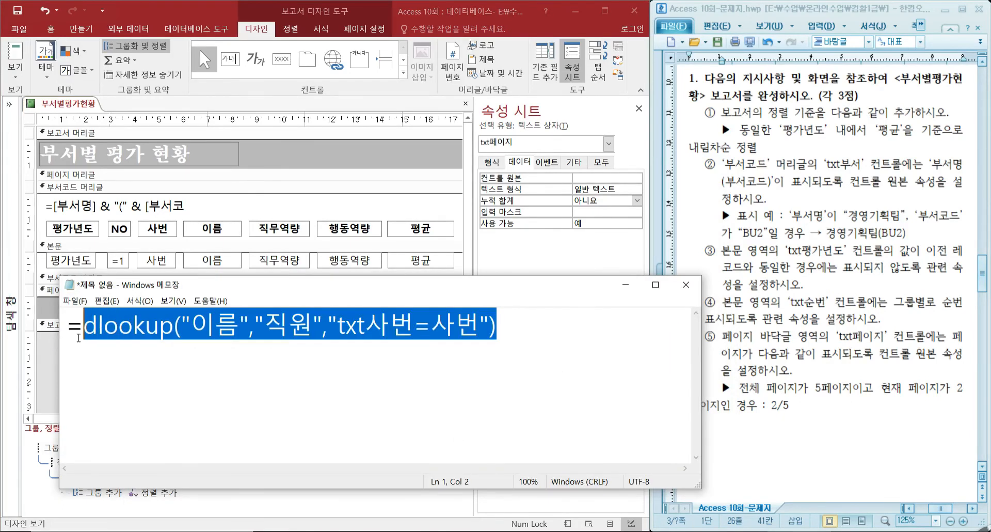
pyautogui.press('BackSpace')
pyautogui.write('ㅔ')
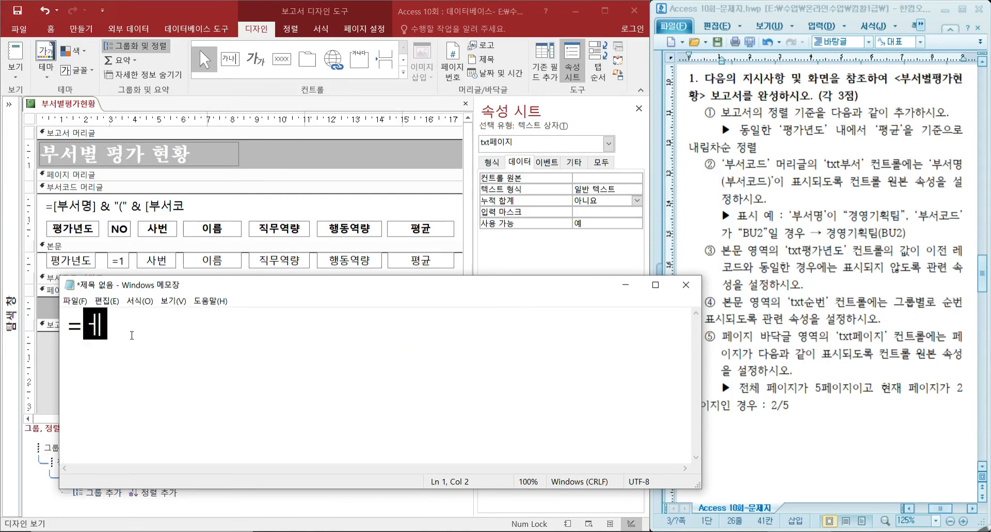
pyautogui.press('BackSpace')
pyautogui.write('pa')
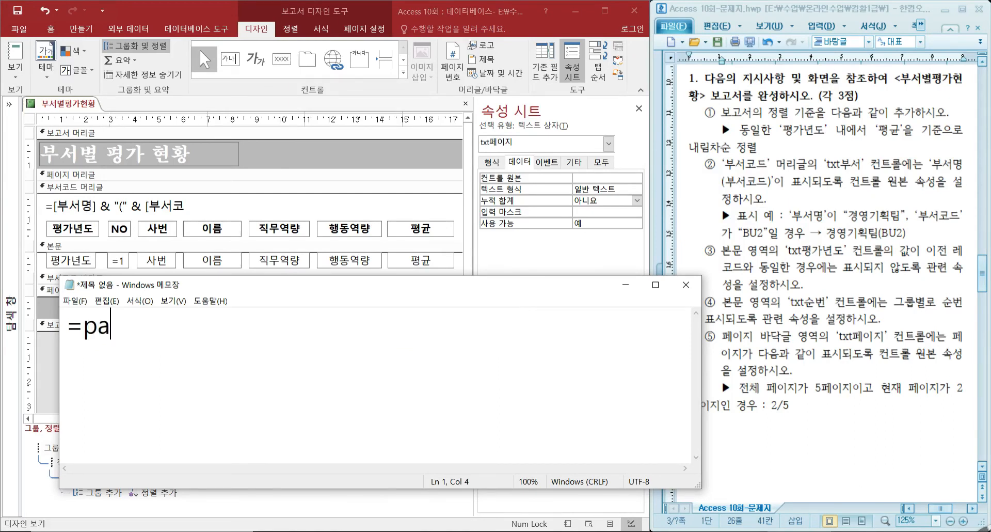
pyautogui.write('ge & ')
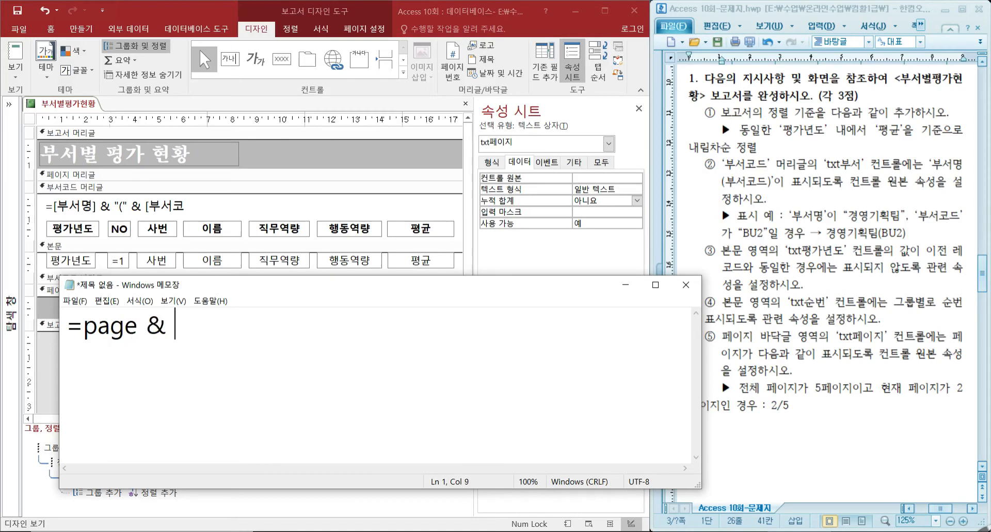
pyautogui.write('"/" & ')
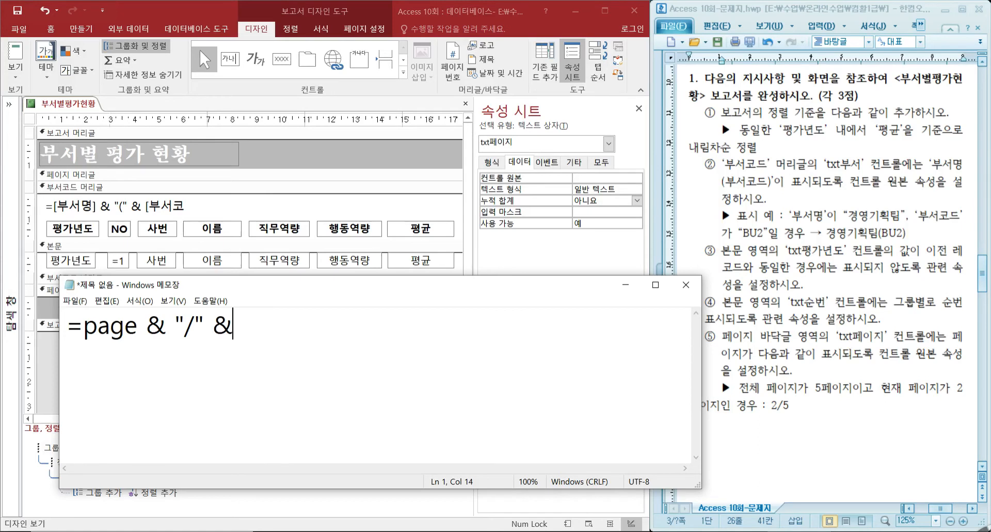
pyautogui.write('pages')
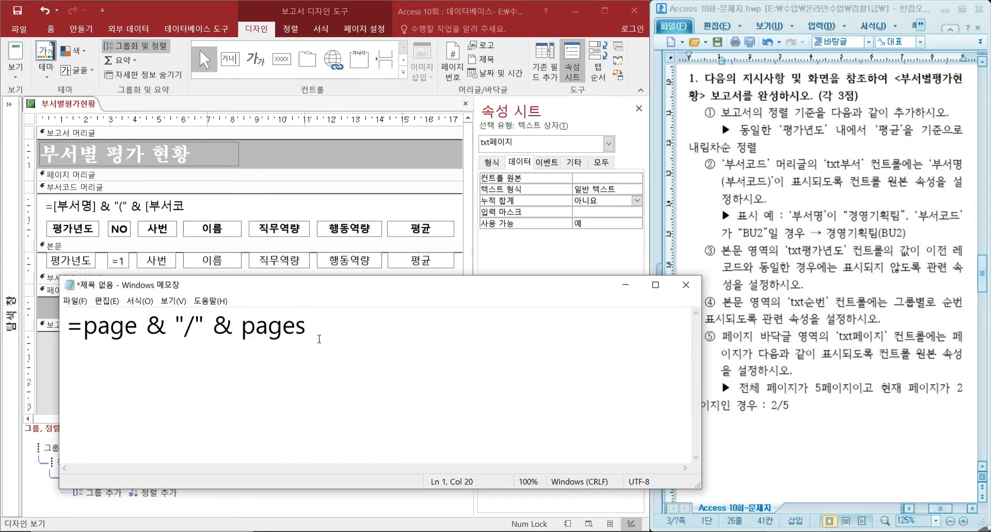
# Copy the page expression from Notepad into the txt페이지 text box in Access, giving =[Page] & "/" & [Pages].
pyautogui.moveTo(82, 326); pyautogui.dragTo(137, 328)
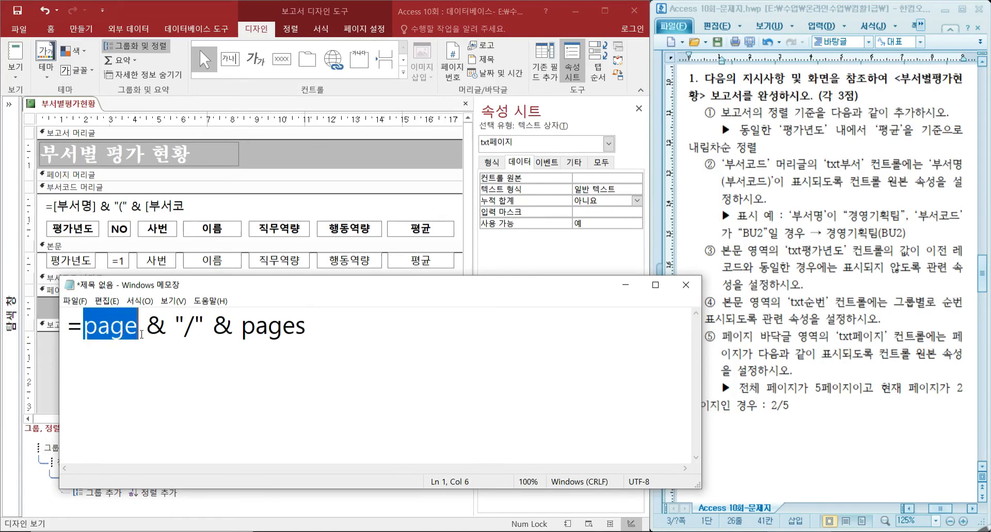
pyautogui.moveTo(241, 326); pyautogui.dragTo(30, 331)
pyautogui.moveTo(339, 283); pyautogui.dragTo(474, 329)
pyautogui.click(390, 306)
pyautogui.write('=page & "/" & pages')
pyautogui.press('Return')
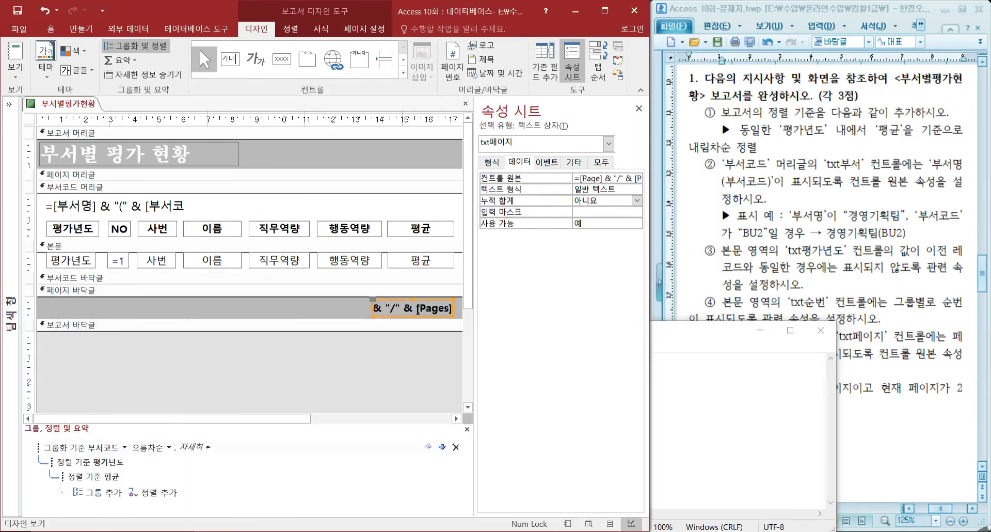
# Check the page number in the report's page footer in Print Preview, return to Design view and put Notepad away.
pyautogui.click(15, 71)
pyautogui.click(57, 133)
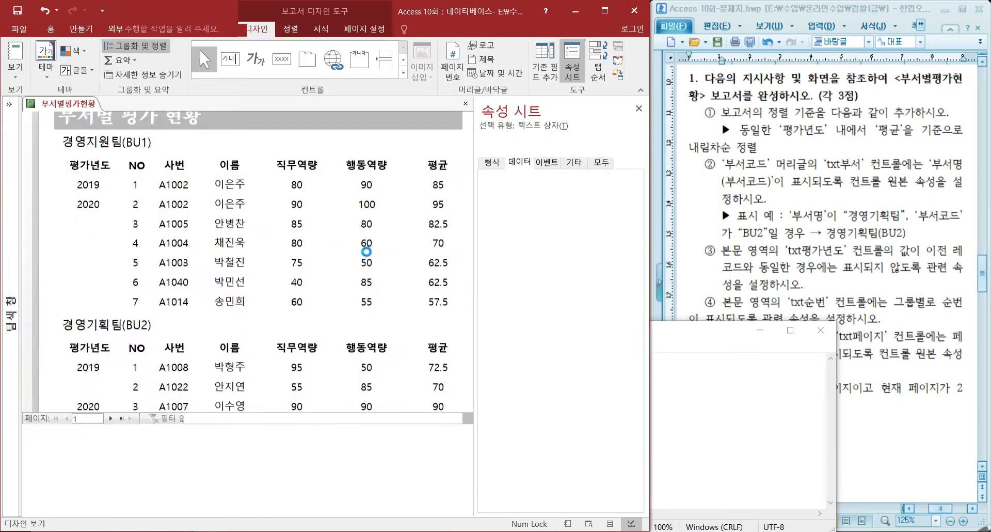
pyautogui.scroll(-10, 411, 318)
pyautogui.scroll(-3, 412, 318)
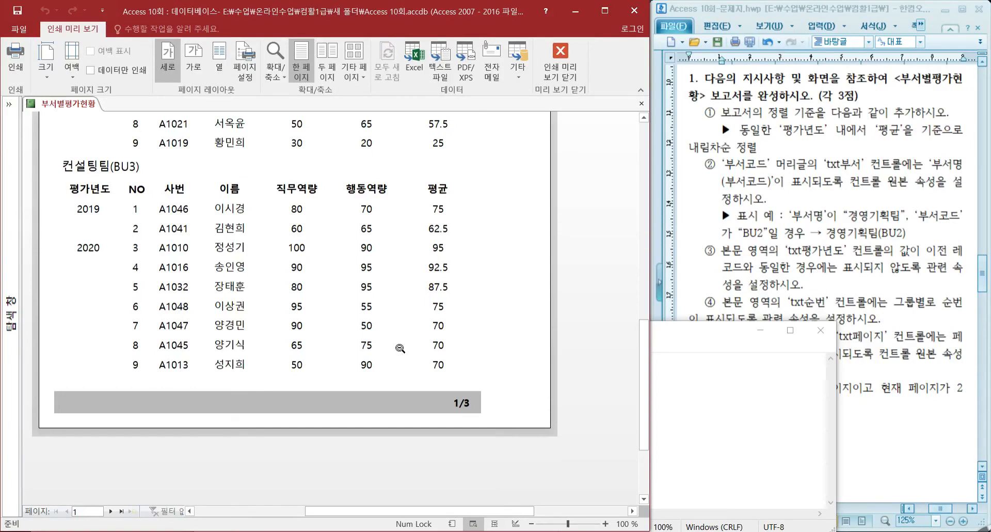
pyautogui.click(560, 57)
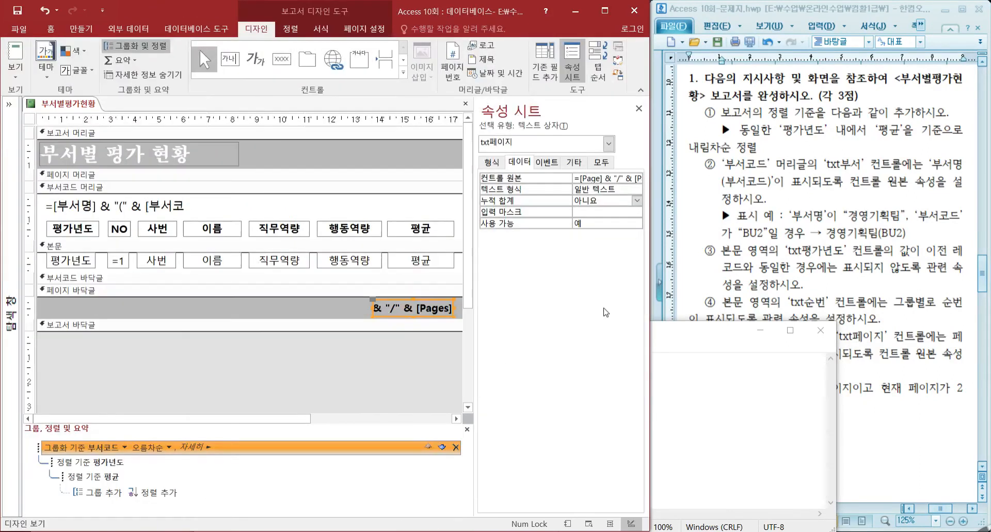
pyautogui.click(715, 355)
pyautogui.click(768, 330)
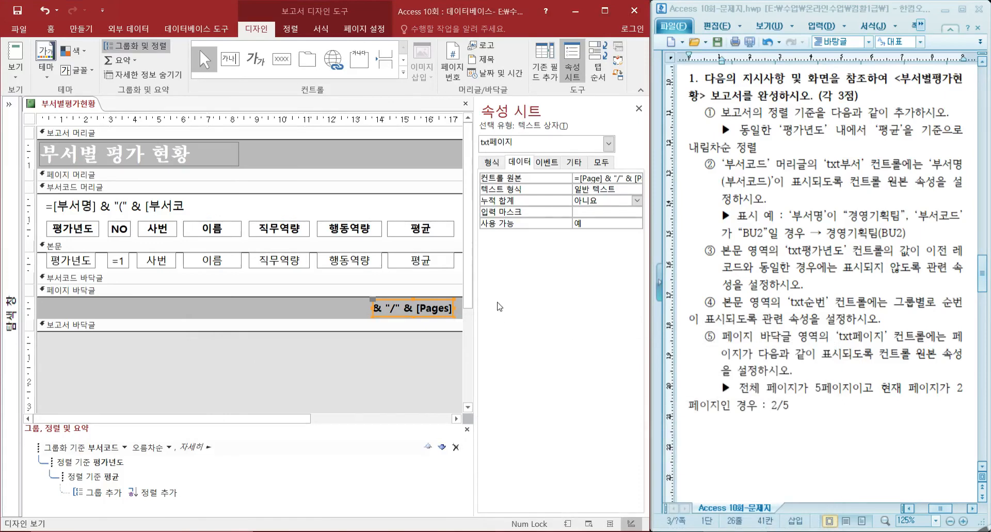
# Bring the next task of the question sheet into view, and save and close the 부서별평가현황 report.
pyautogui.scroll(-1, 753, 438)
pyautogui.scroll(-10, 753, 438)
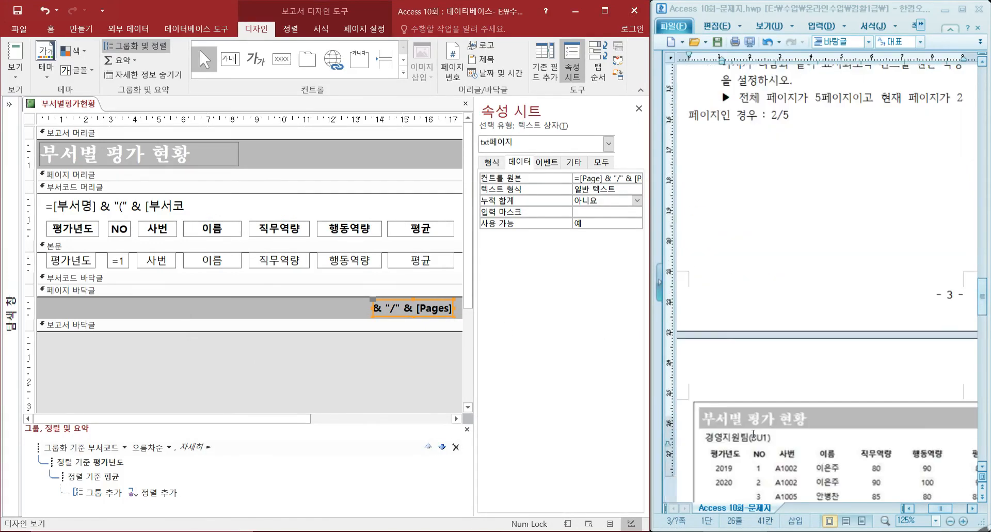
pyautogui.scroll(-7, 776, 356)
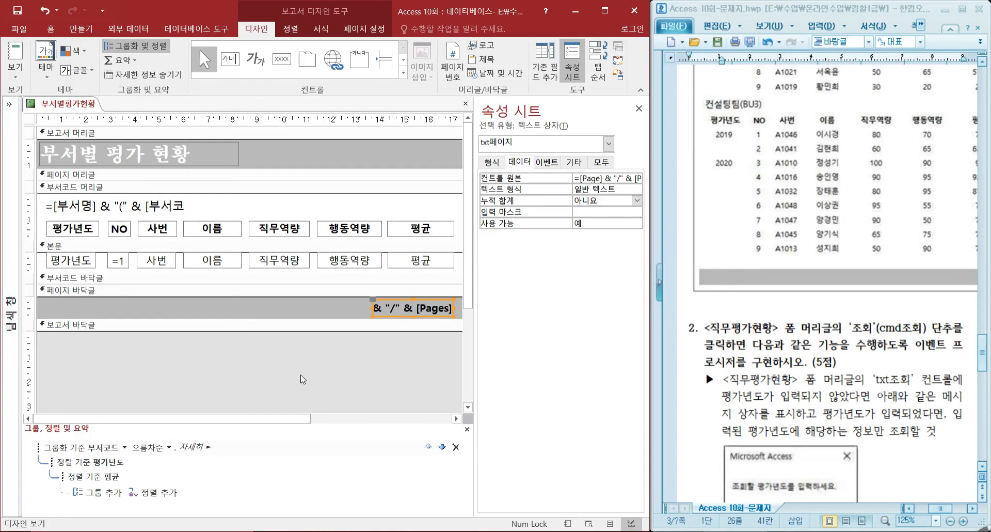
pyautogui.click(19, 10)
pyautogui.click(467, 104)
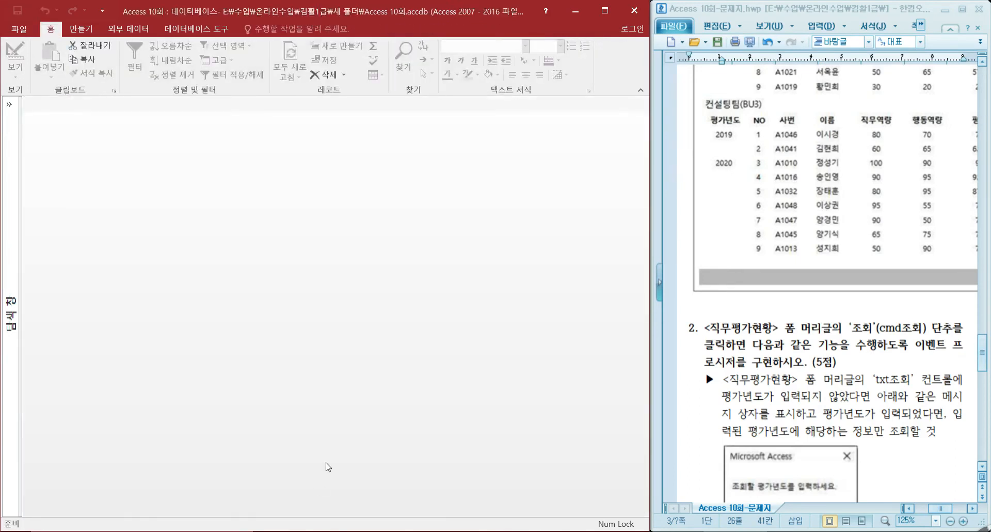
# Open the 직무평가현황 form in Design view from the expanded navigation pane.
pyautogui.click(14, 108)
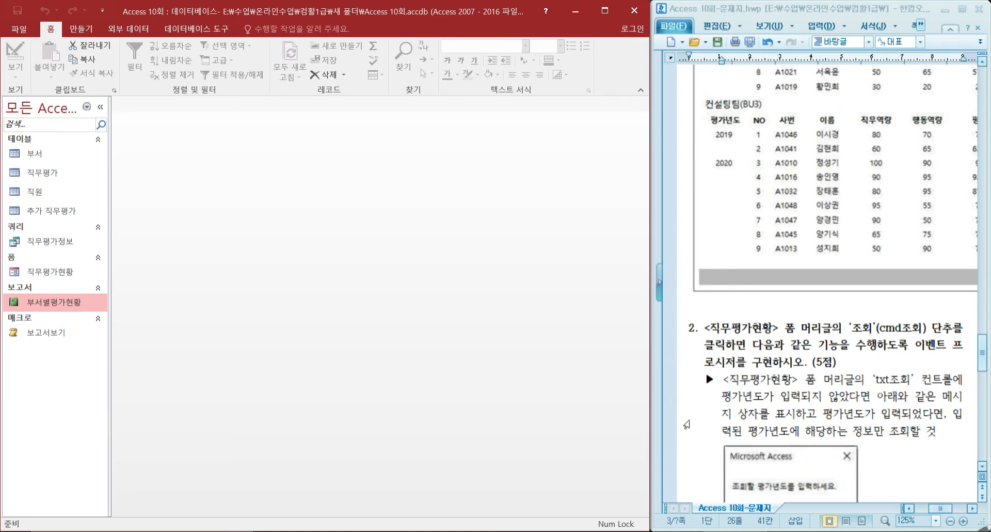
pyautogui.scroll(-3, 746, 187)
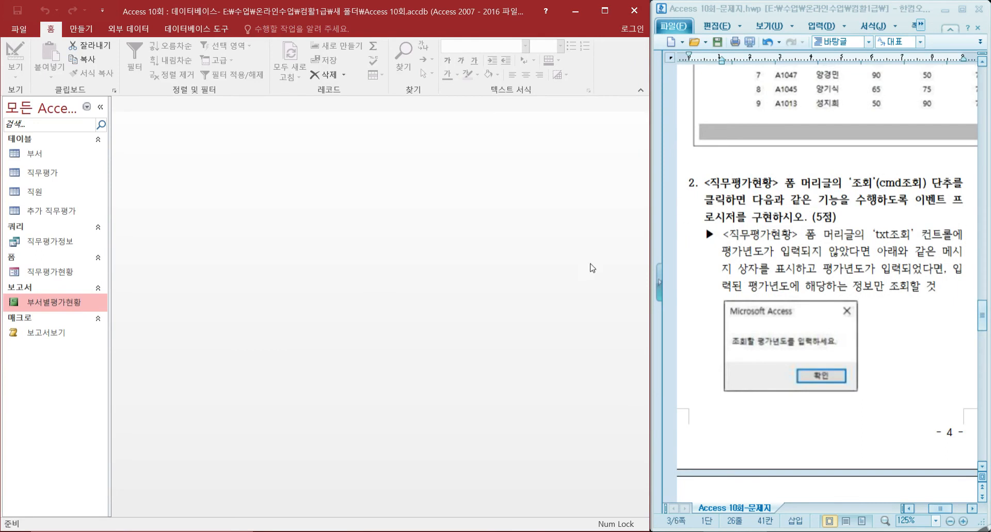
pyautogui.click(52, 273)
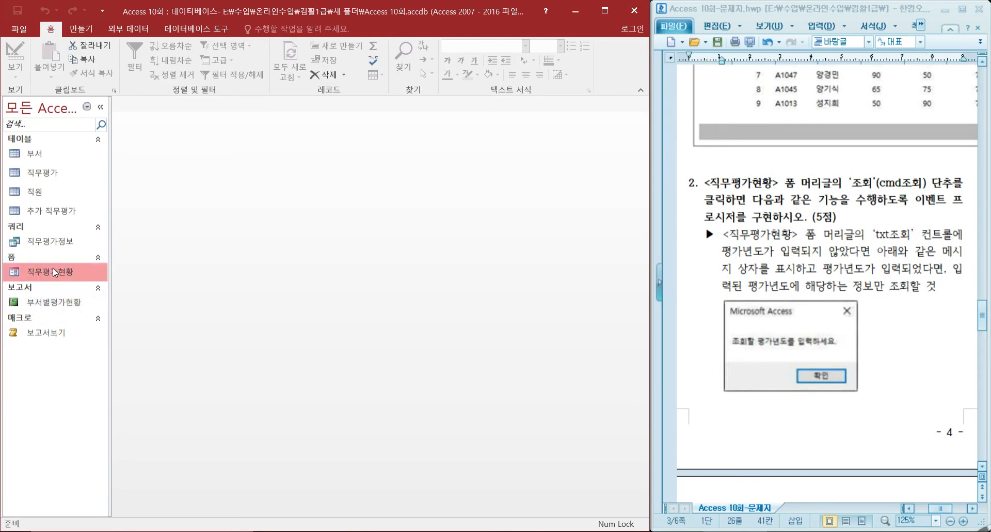
pyautogui.rightClick(52, 273)
pyautogui.click(91, 308)
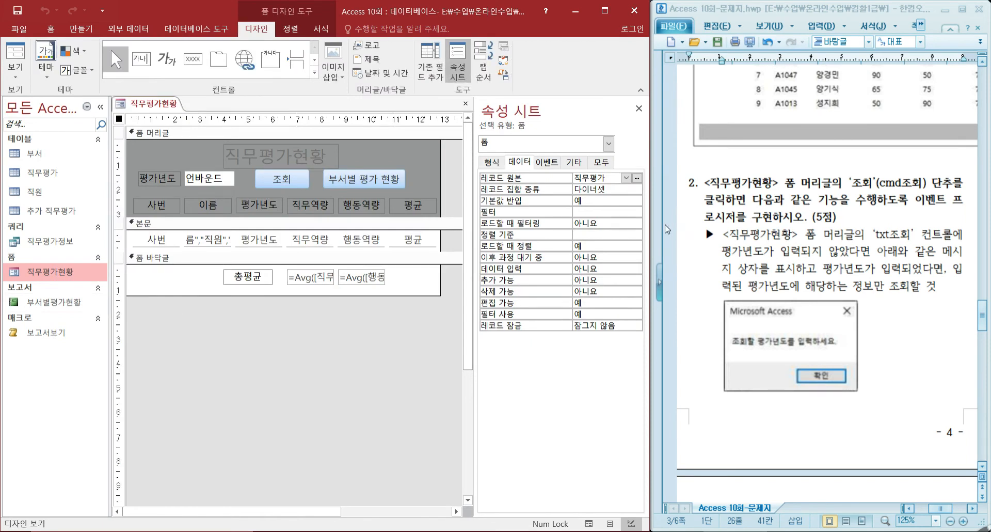
# Check the control names of the form header's 조회 button and 평가년도 text box, and read the task's remaining requirements.
pyautogui.click(285, 180)
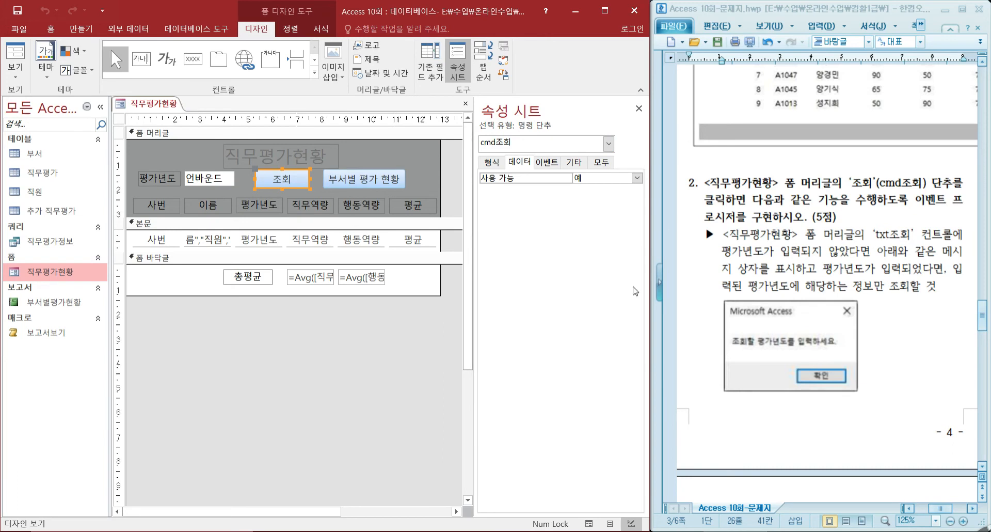
pyautogui.click(214, 181)
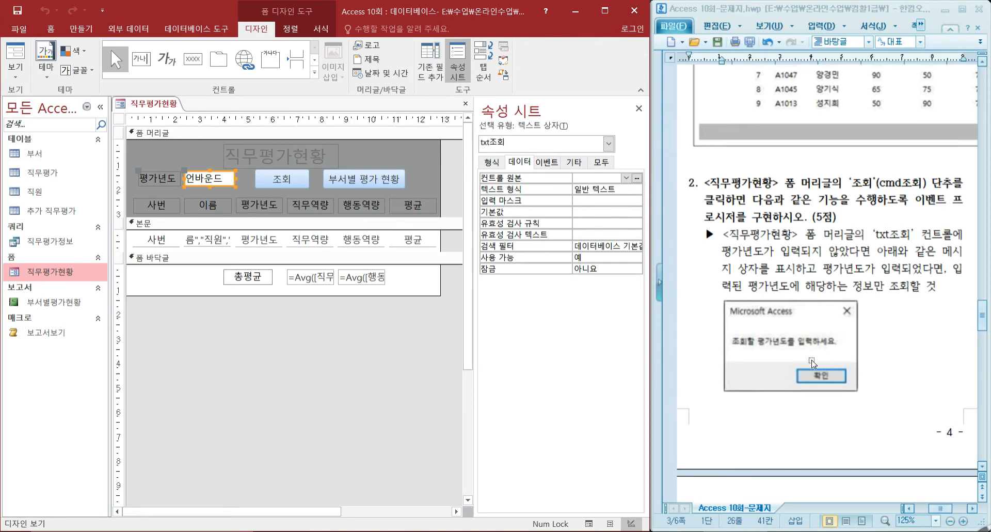
pyautogui.scroll(-3, 815, 362)
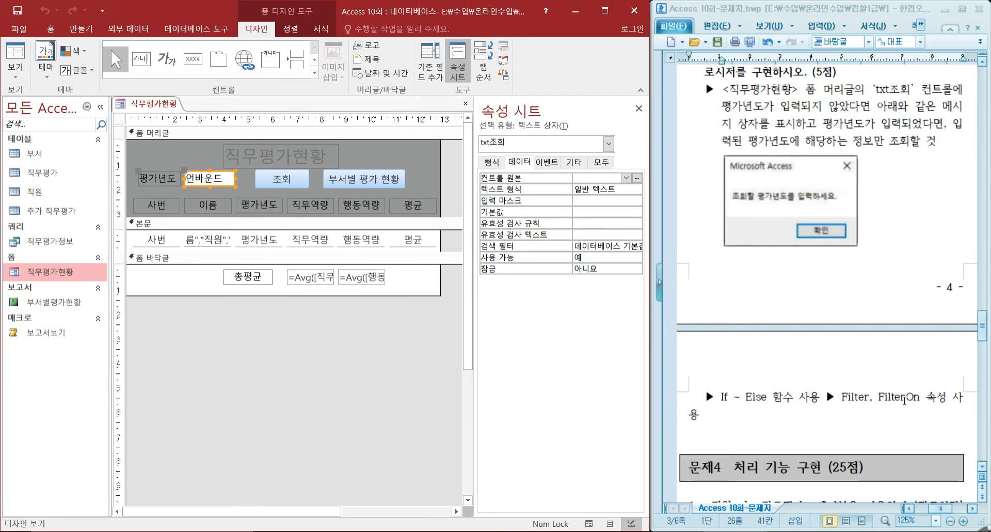
pyautogui.scroll(2, 871, 377)
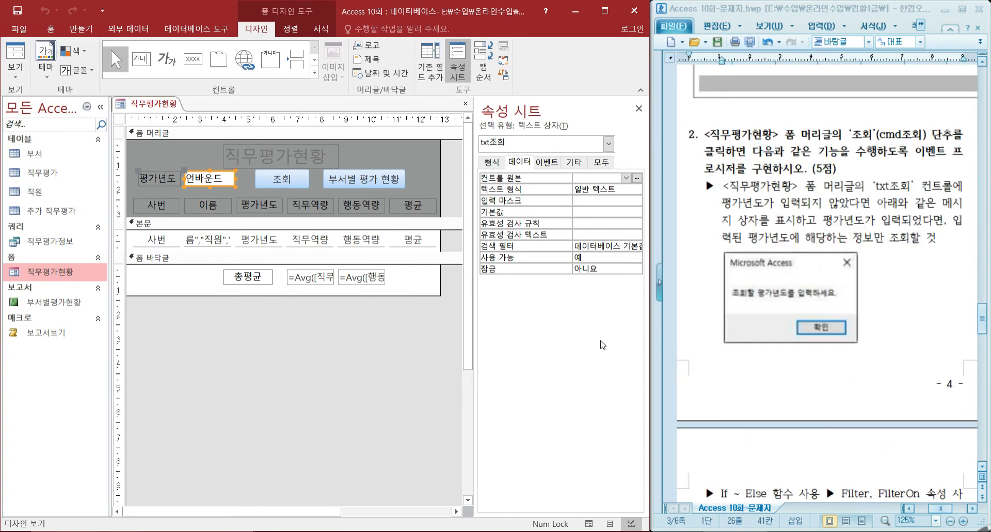
# Create an On Click event procedure for the cmd조회 button with the code builder (코드 작성기), and enlarge the code window.
pyautogui.click(288, 185)
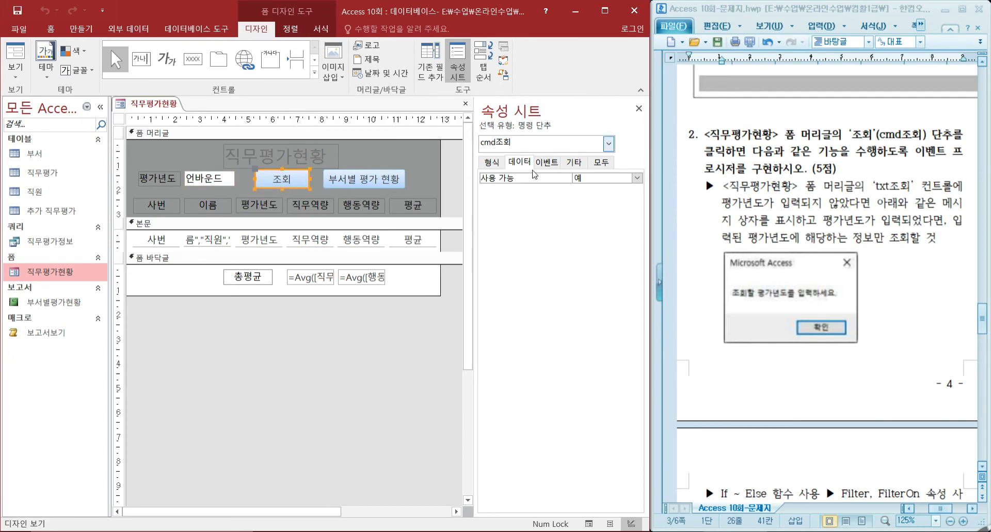
pyautogui.click(555, 168)
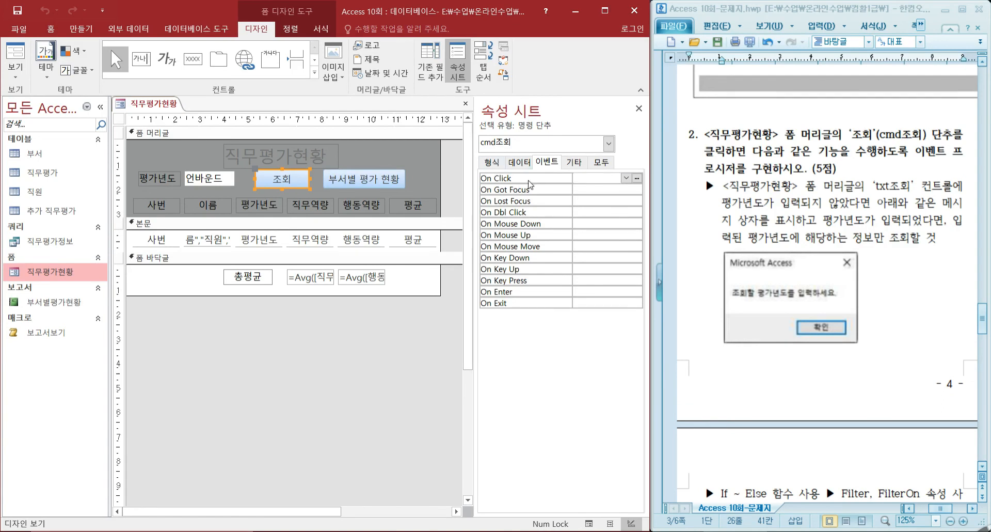
pyautogui.click(638, 179)
pyautogui.click(279, 153)
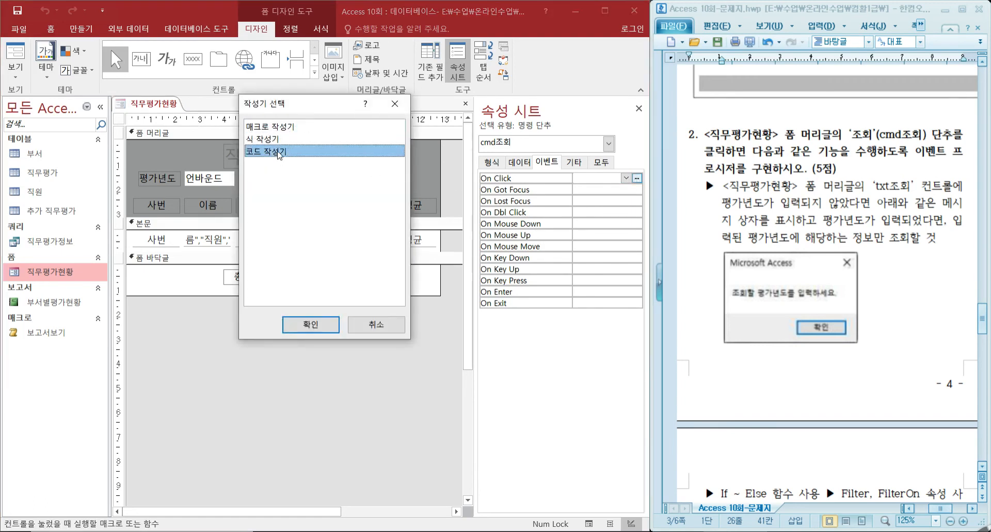
pyautogui.click(320, 324)
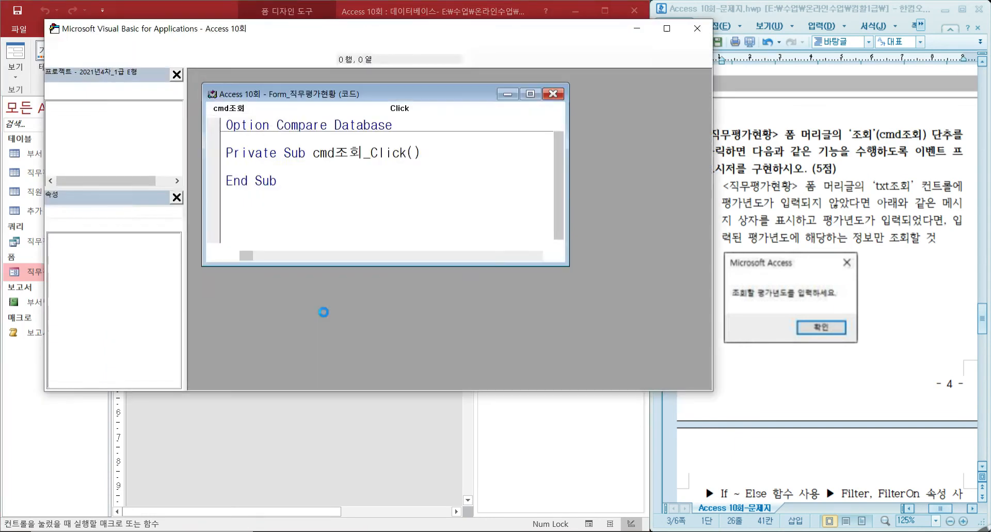
pyautogui.moveTo(565, 264); pyautogui.dragTo(685, 370)
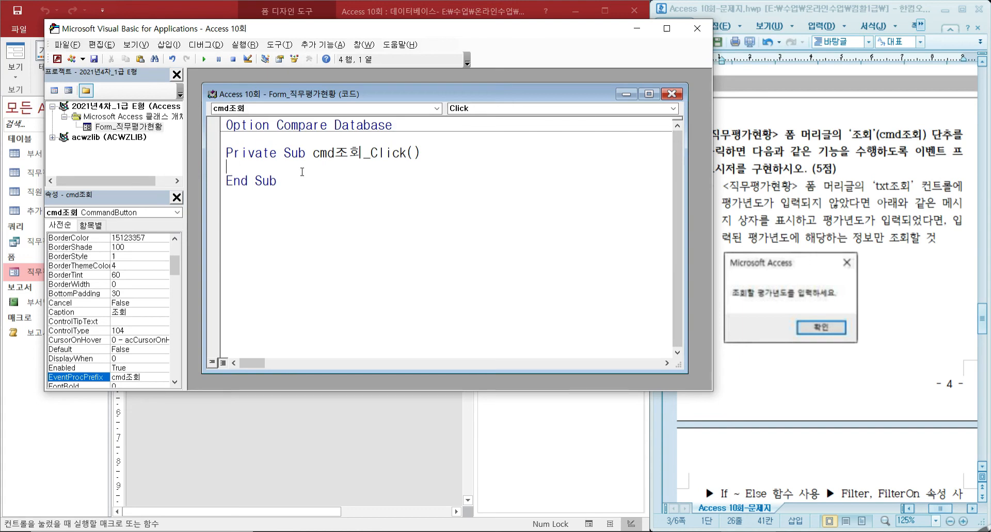
# Begin the cmd조회_Click procedure with the condition line If IsNull(txt조회) Then.
pyautogui.write('if')
pyautogui.write('isnull(')
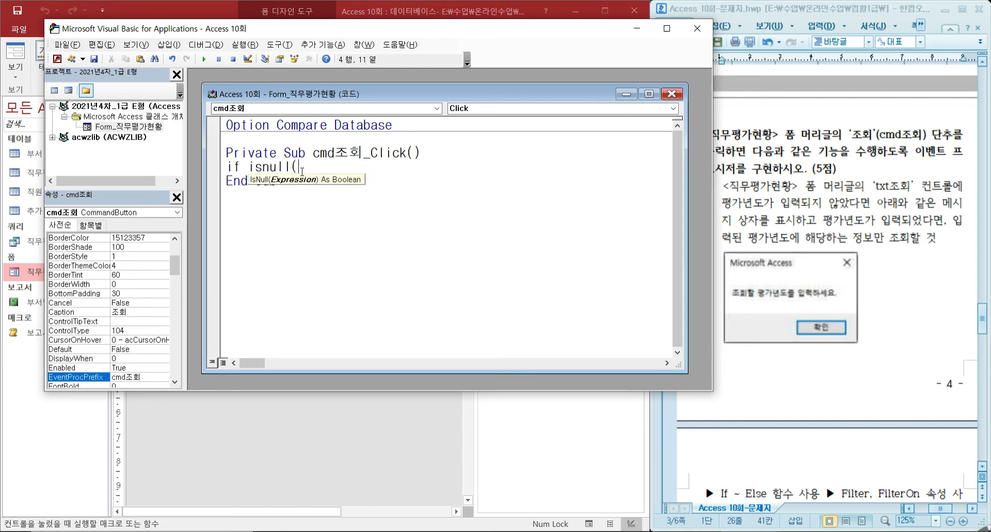
pyautogui.write('txt조회) ')
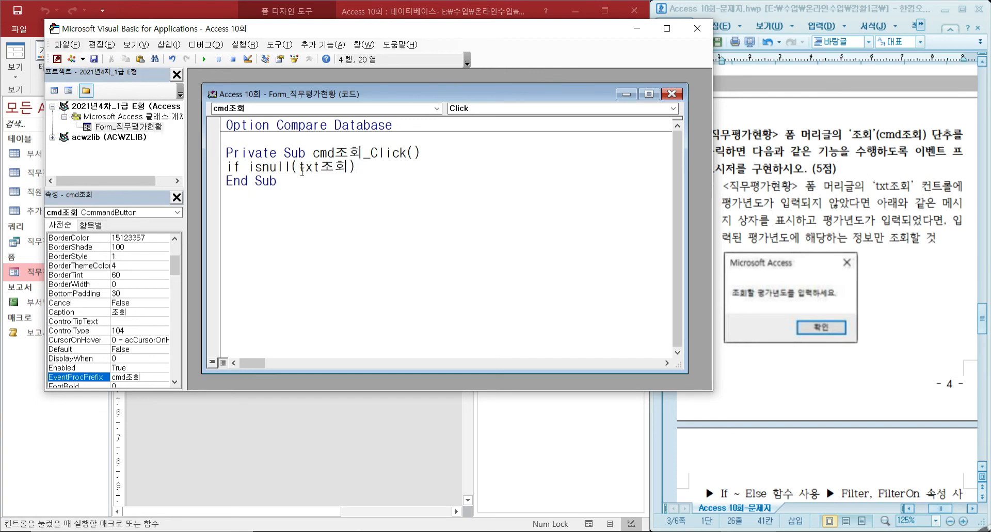
pyautogui.write('then')
pyautogui.press('Return')
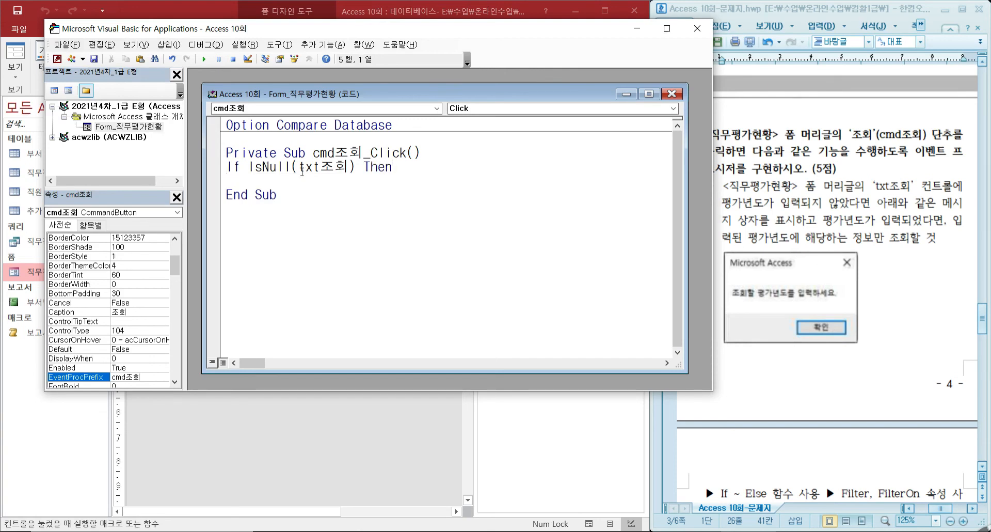
# Add the line MsgBox "조회할 평가년도를 입력하세요." under the IsNull condition.
pyautogui.write('msgbox')
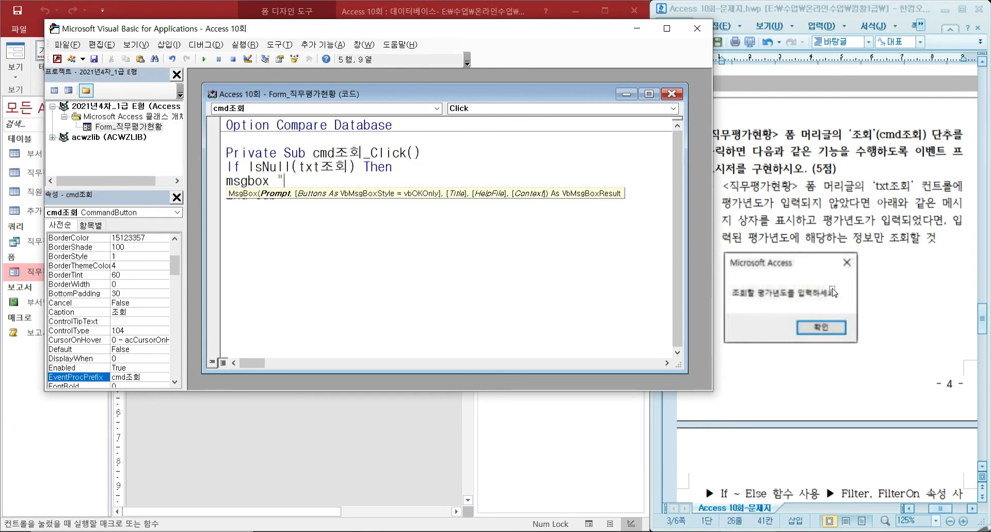
pyautogui.write('w')
pyautogui.press('BackSpace')
pyautogui.write('조회할 ')
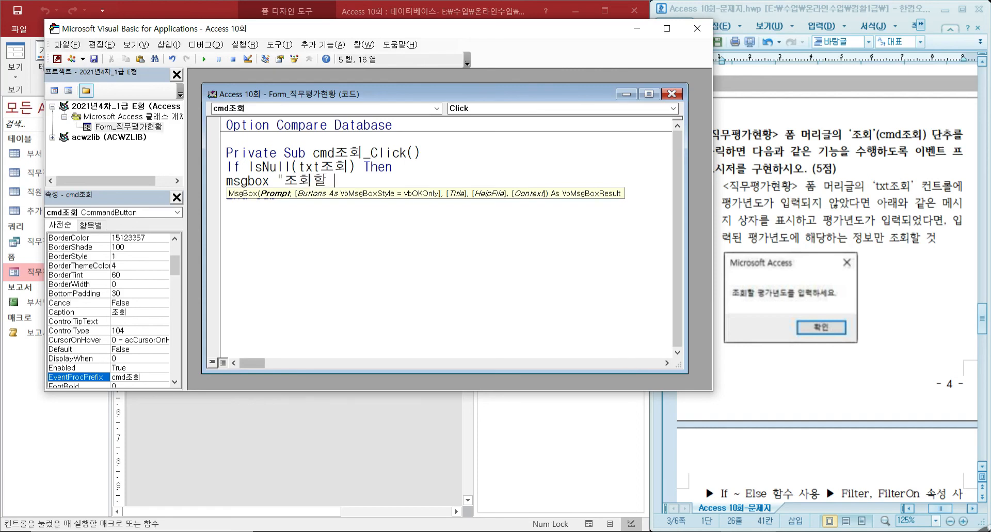
pyautogui.write('평가녀')
pyautogui.write('년도를 입')
pyautogui.write('력하세요')
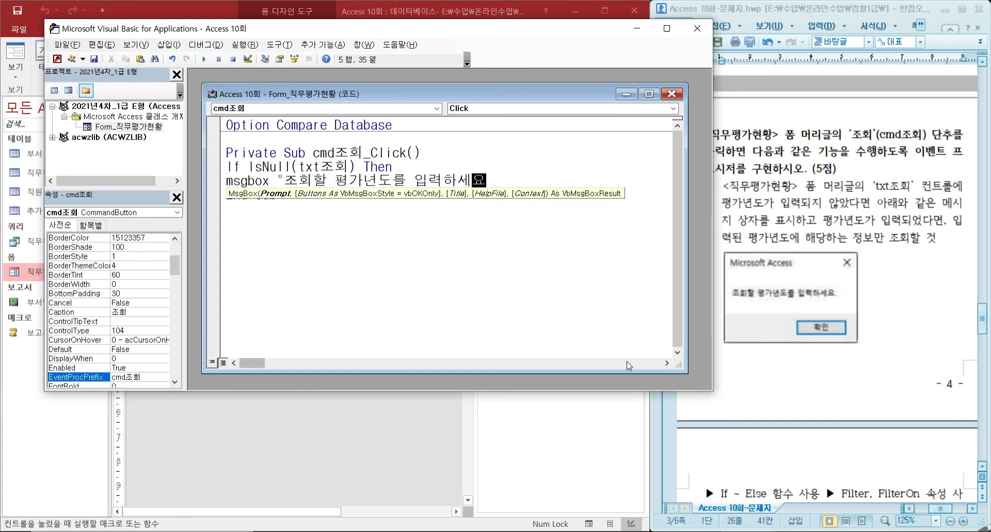
pyautogui.write('."')
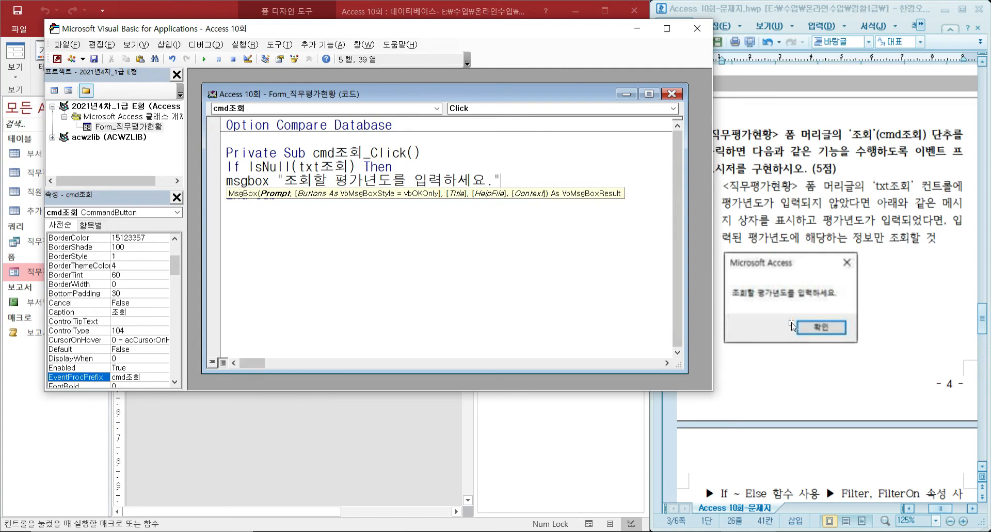
pyautogui.press('Return')
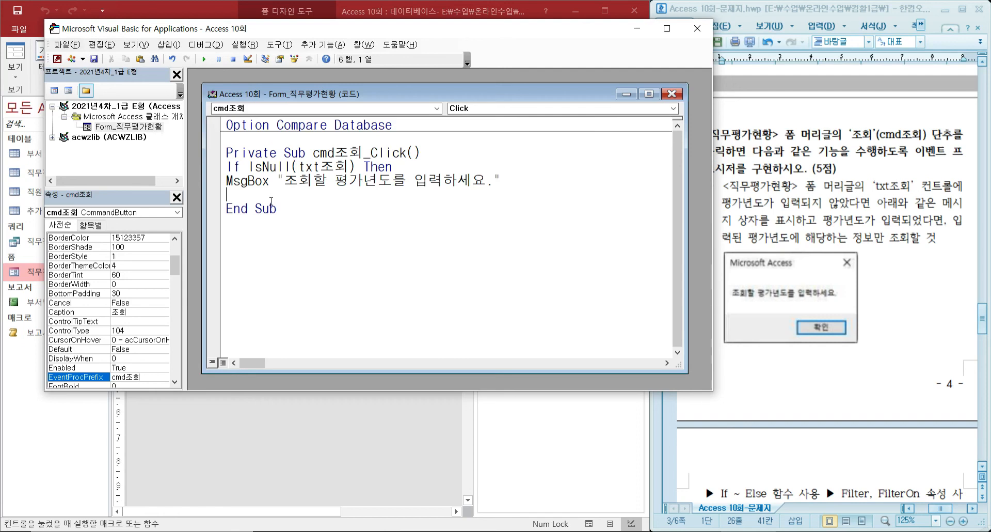
# Start the Else branch of the If block below the MsgBox line.
pyautogui.write('ㄷ')
pyautogui.press('BackSpace')
pyautogui.write('else')
pyautogui.press('Return')
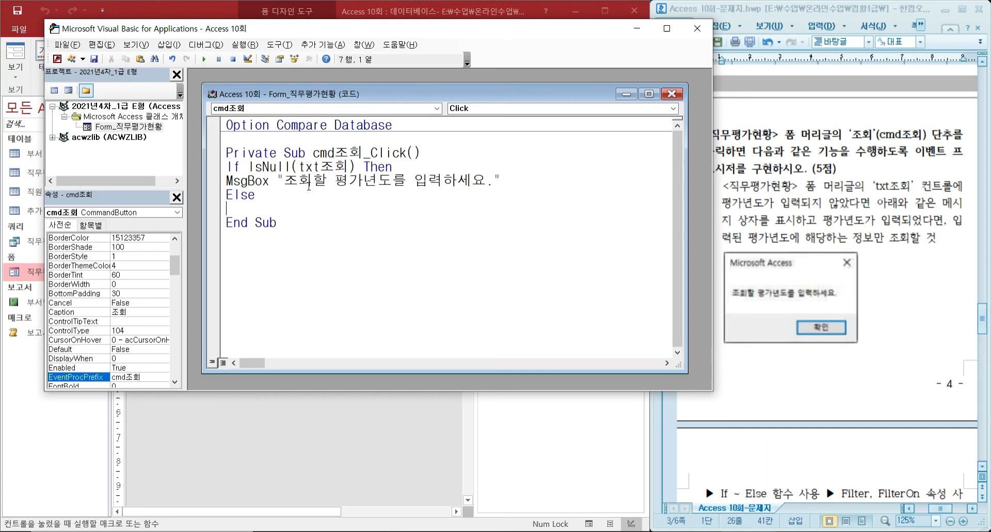
# Add the filter line Me.Filter = "평가년도=" & txt조회 in the Else branch.
pyautogui.write('me.fi')
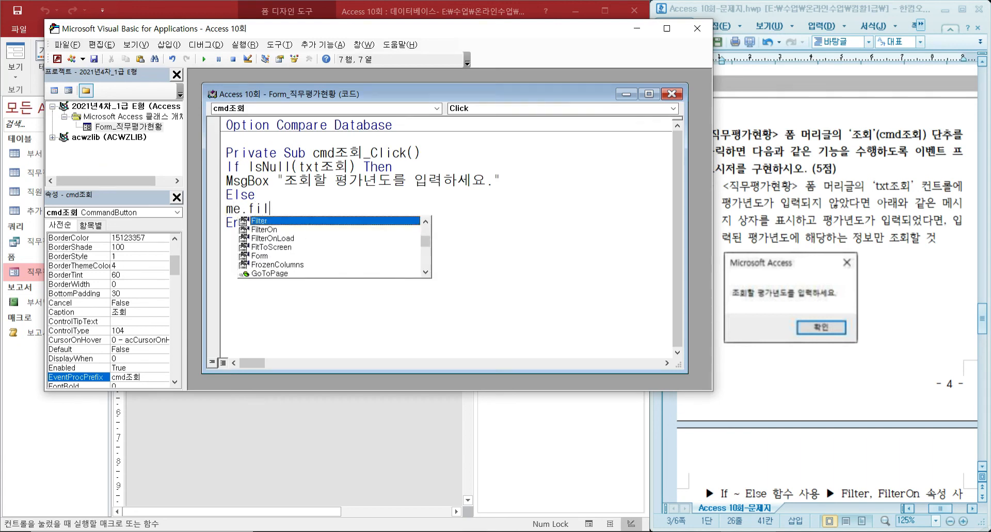
pyautogui.write('l')
pyautogui.doubleClick(266, 221)
pyautogui.write('=')
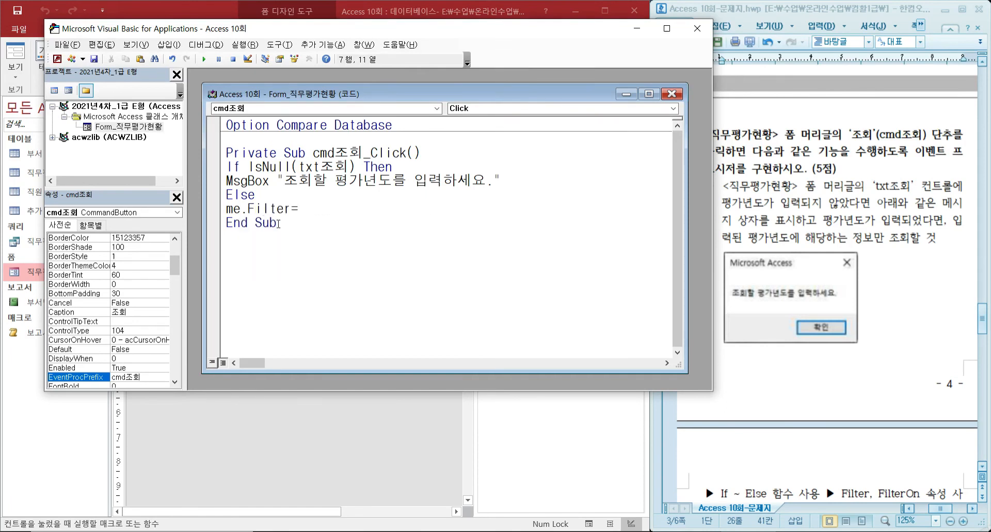
pyautogui.write('"평가년도=" & xt')
pyautogui.press('BackSpace')
pyautogui.press('BackSpace')
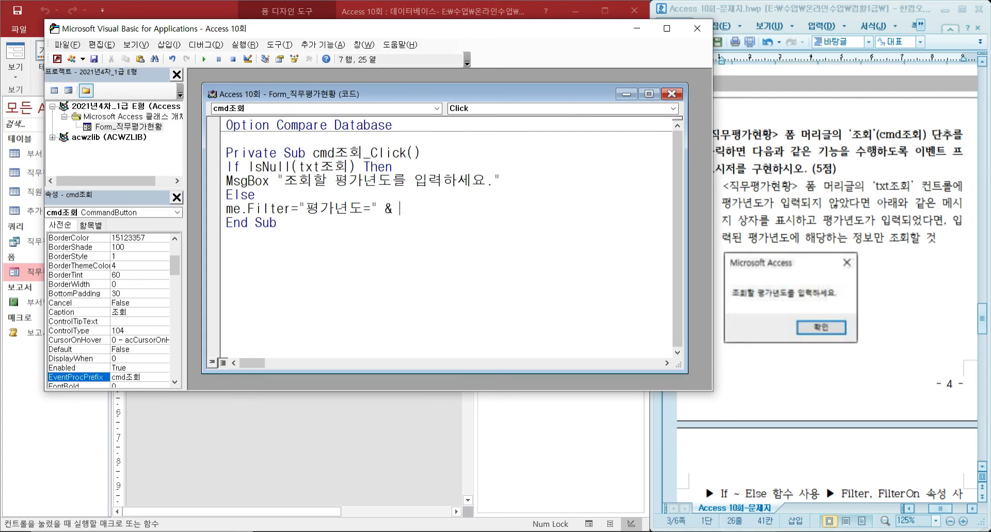
pyautogui.write('txt')
pyautogui.write('조호')
pyautogui.write('ㅣ')
pyautogui.press('Return')
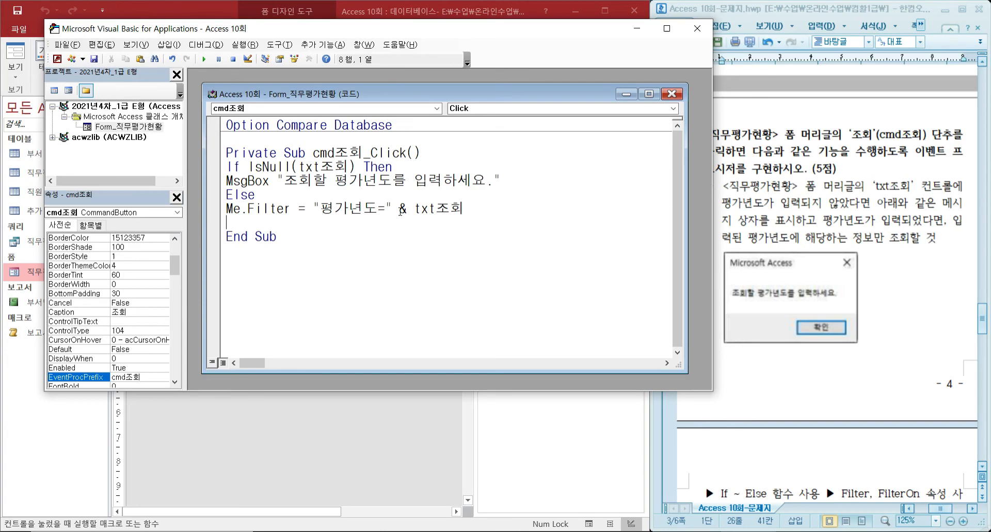
pyautogui.moveTo(414, 209); pyautogui.dragTo(467, 210)
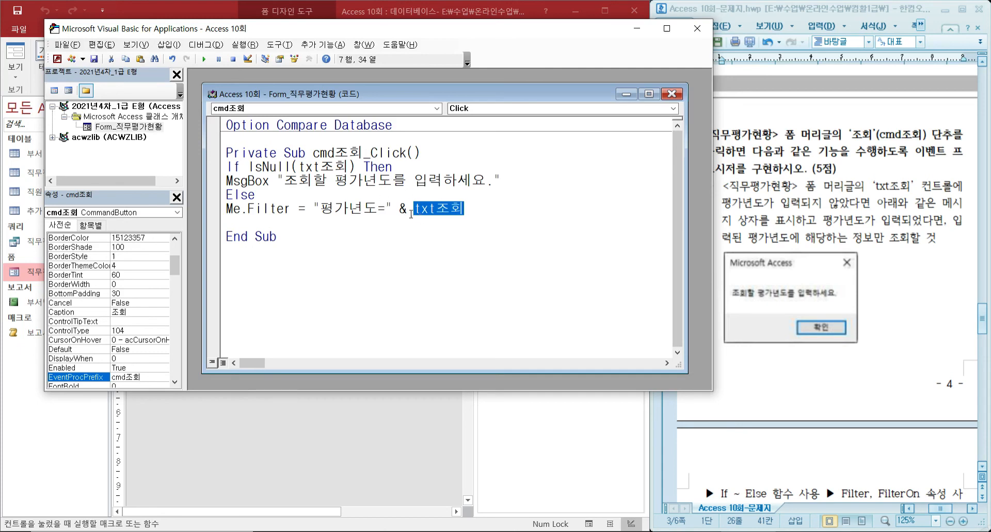
# Turn the form's filter on with the line Me.FilterOn = True below the Me.Filter line.
pyautogui.click(293, 222)
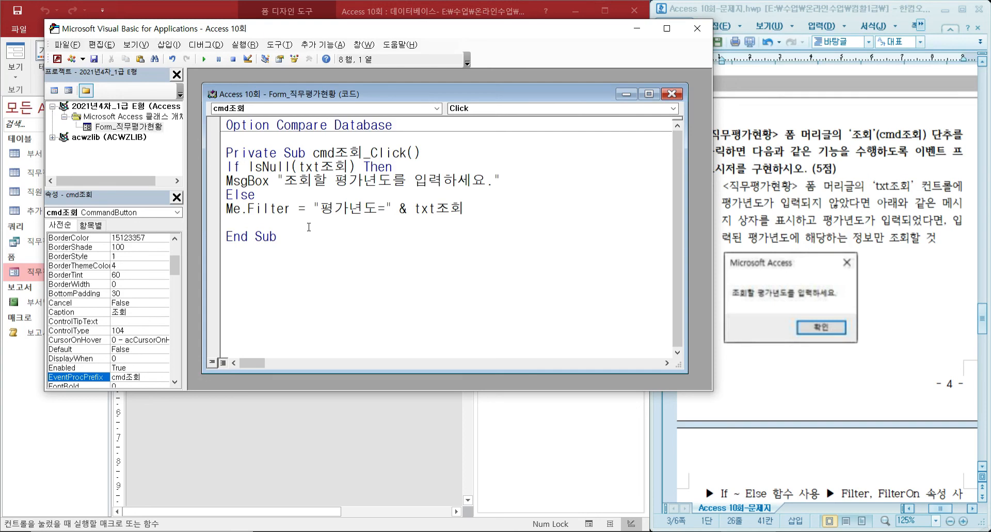
pyautogui.write('me.f')
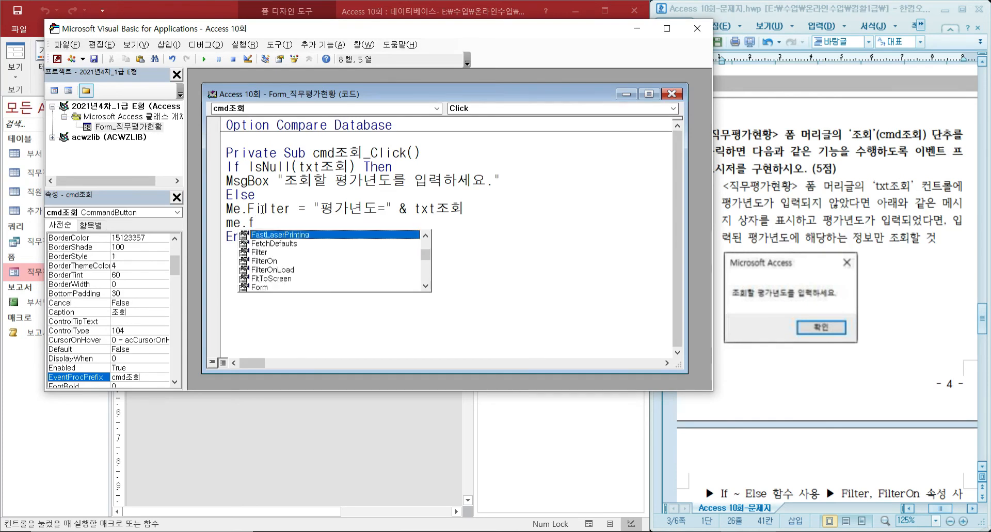
pyautogui.doubleClick(269, 262)
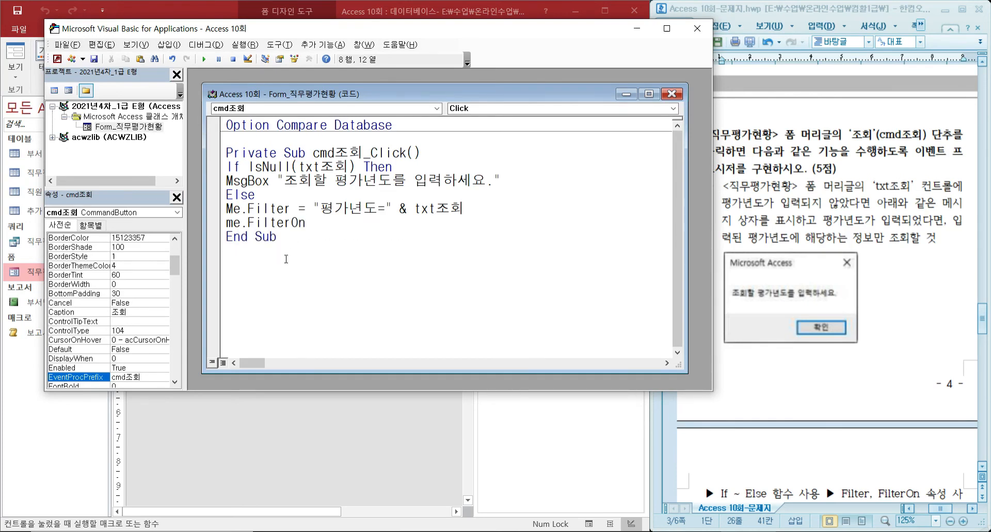
pyautogui.write('=tr')
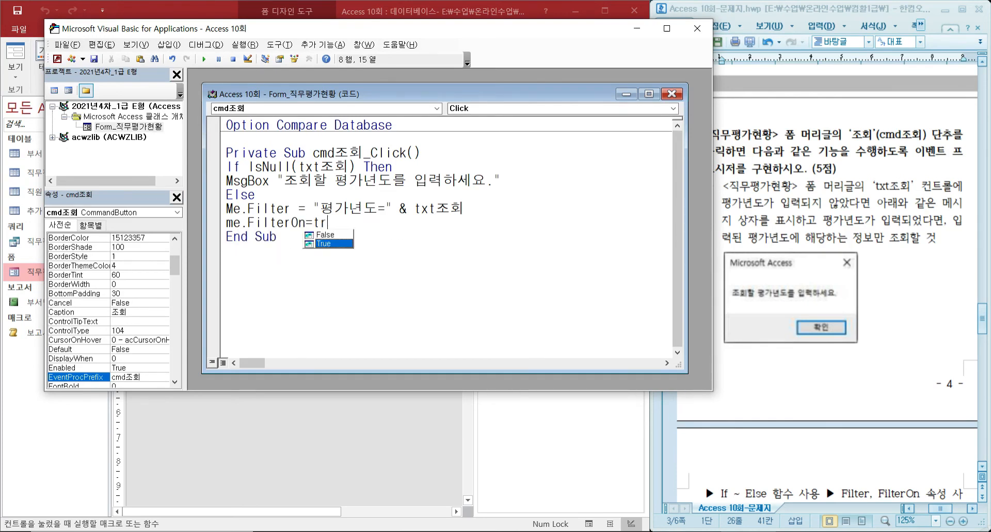
pyautogui.doubleClick(331, 244)
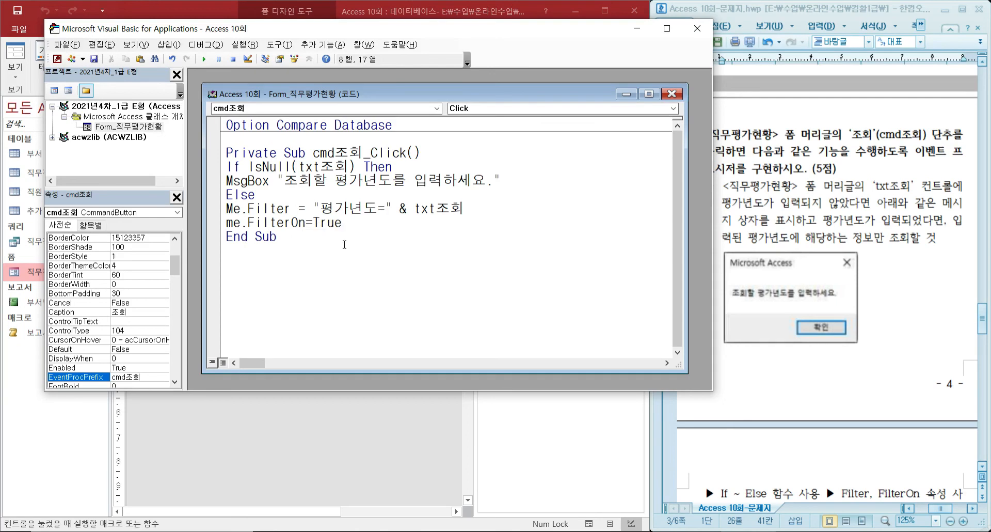
pyautogui.press('Return')
# Finish the condition block with End If and close the Visual Basic editor.
pyautogui.write('end i')
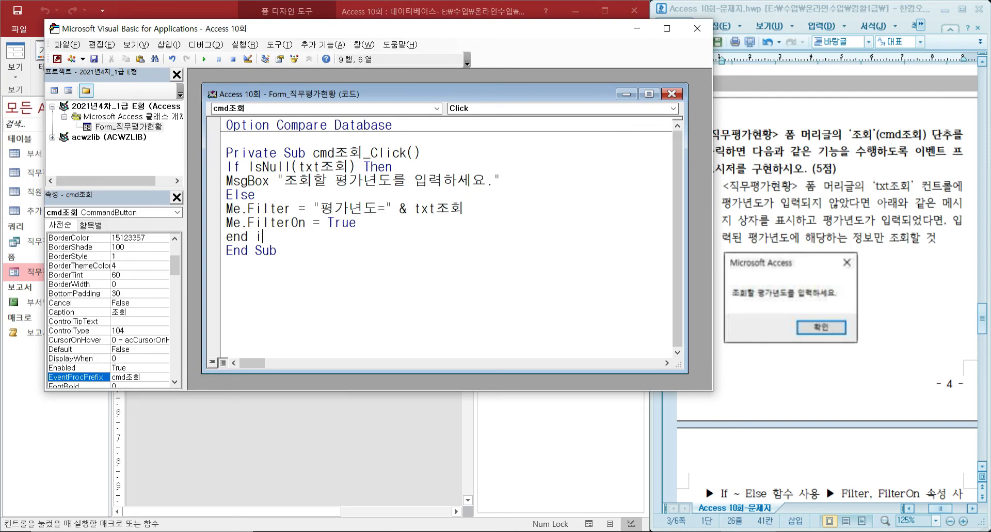
pyautogui.write('f')
pyautogui.press('Return')
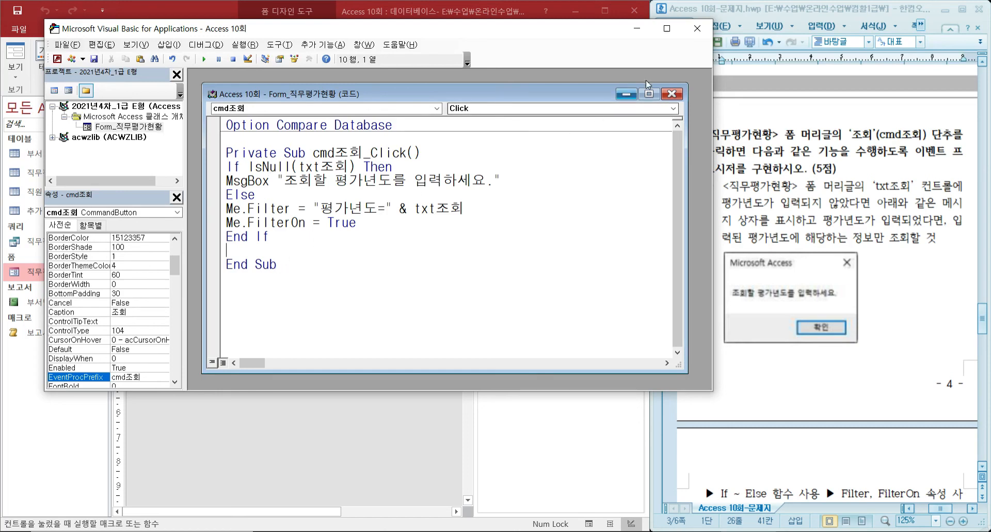
pyautogui.click(698, 29)
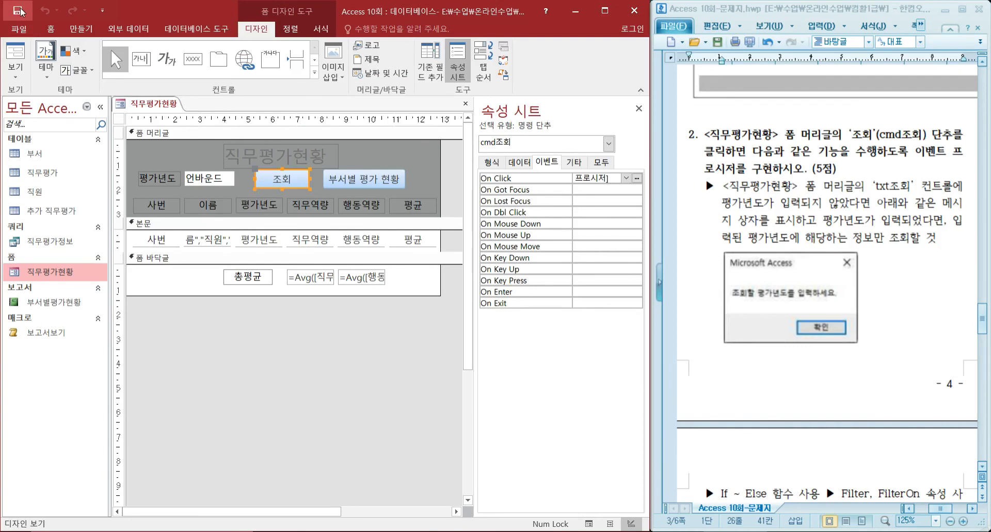
# Show the 직무평가현황 form in Form view and run 조회 with 2020 as the 평가년도.
pyautogui.click(11, 57)
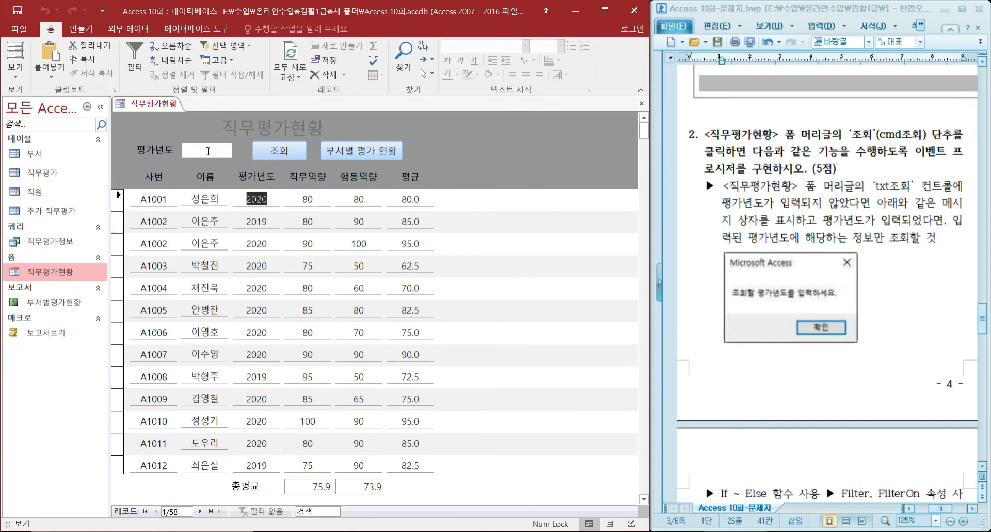
pyautogui.click(208, 151)
pyautogui.write('2020')
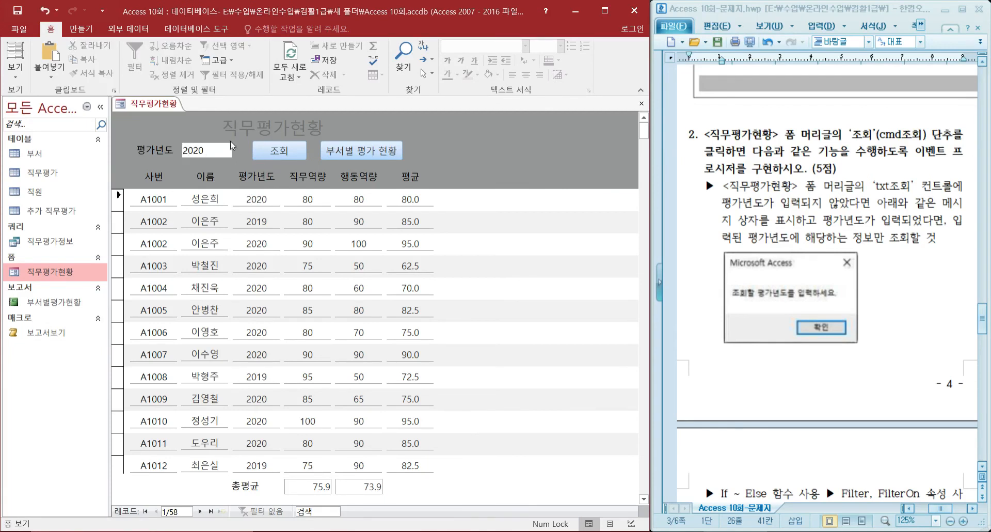
pyautogui.click(277, 151)
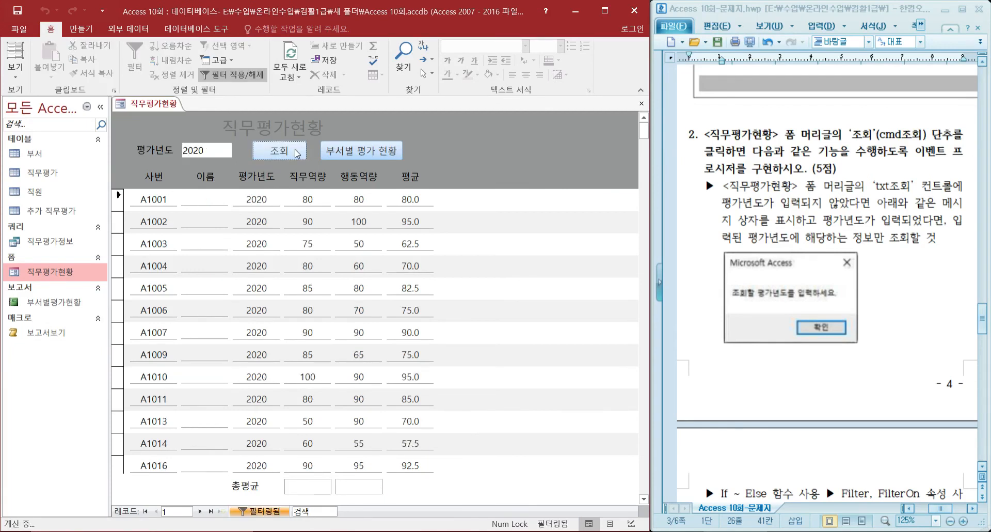
# Clear the 평가년도 box, test 조회 without a year, and dismiss the message box.
pyautogui.moveTo(216, 150); pyautogui.dragTo(101, 151)
pyautogui.press('Delete')
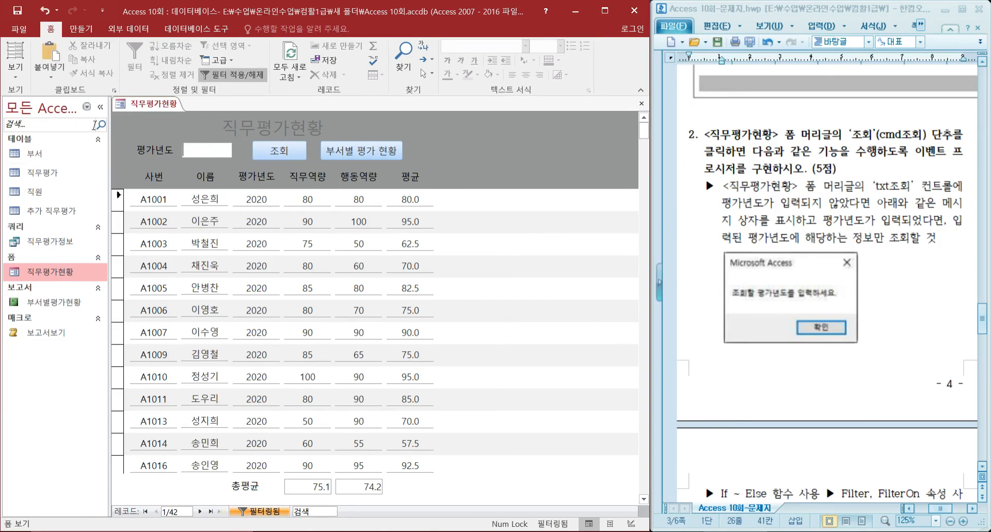
pyautogui.click(279, 151)
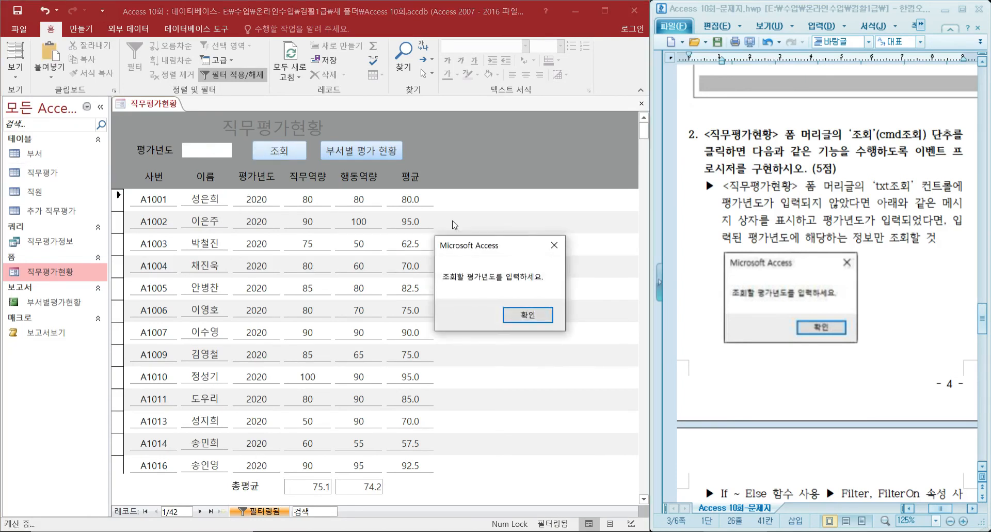
pyautogui.click(537, 317)
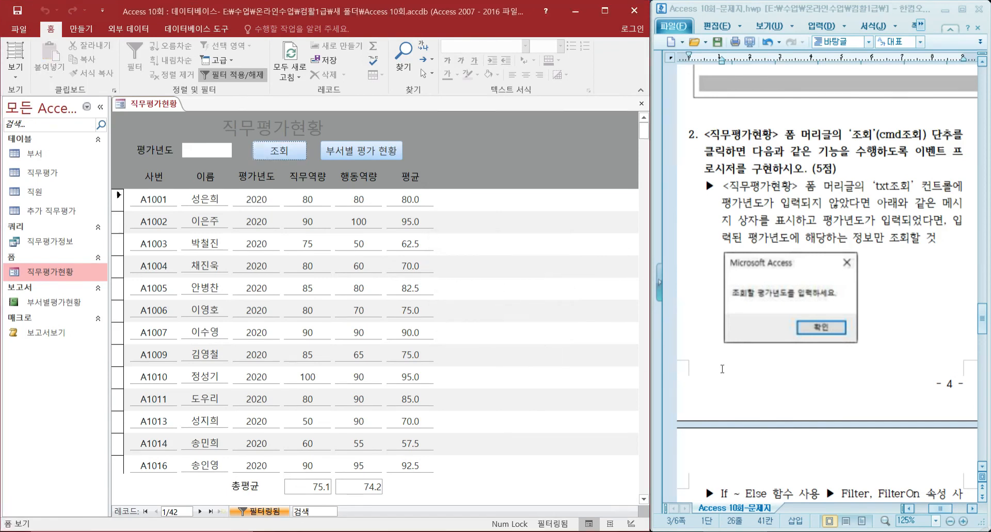
pyautogui.scroll(-3, 732, 349)
pyautogui.scroll(1, 731, 349)
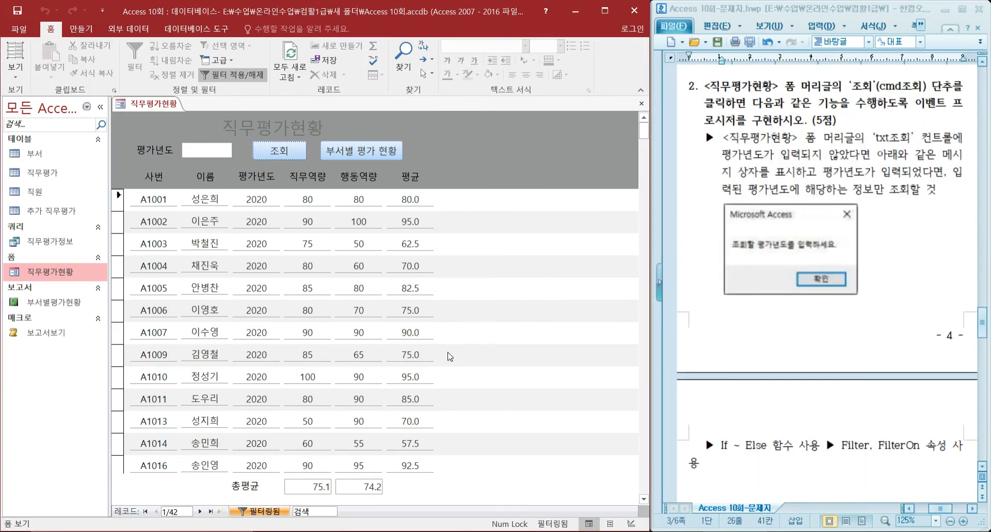